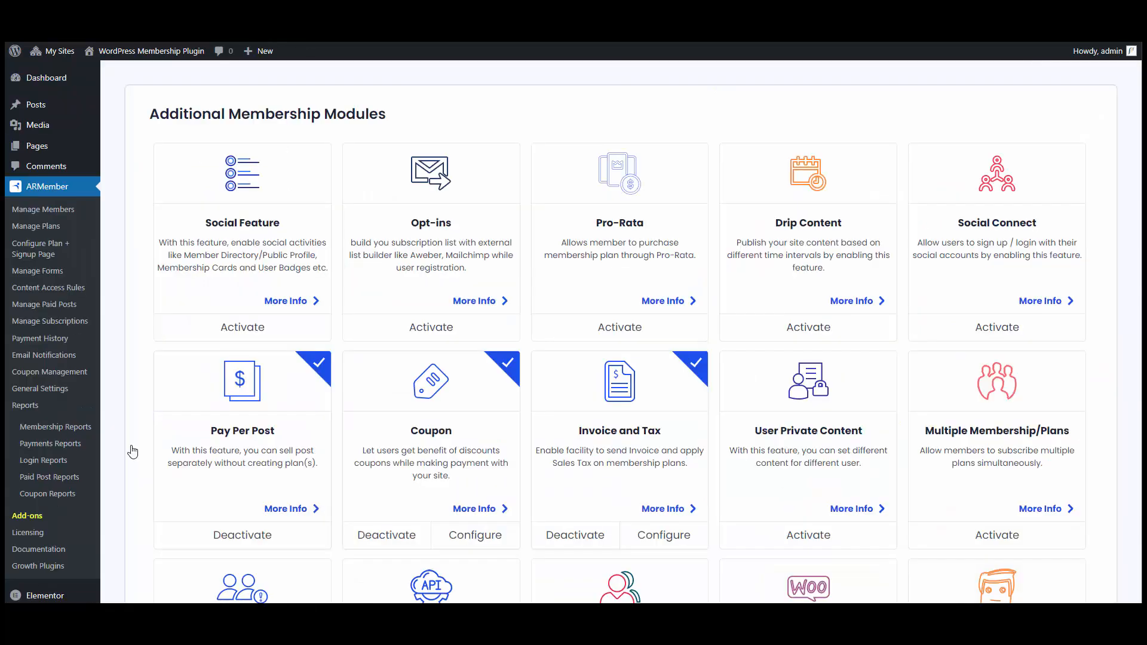
# Activate ARMember's Conversion Tracking Addon and open its Configure settings page.
pyautogui.scroll(-20, 134, 441)
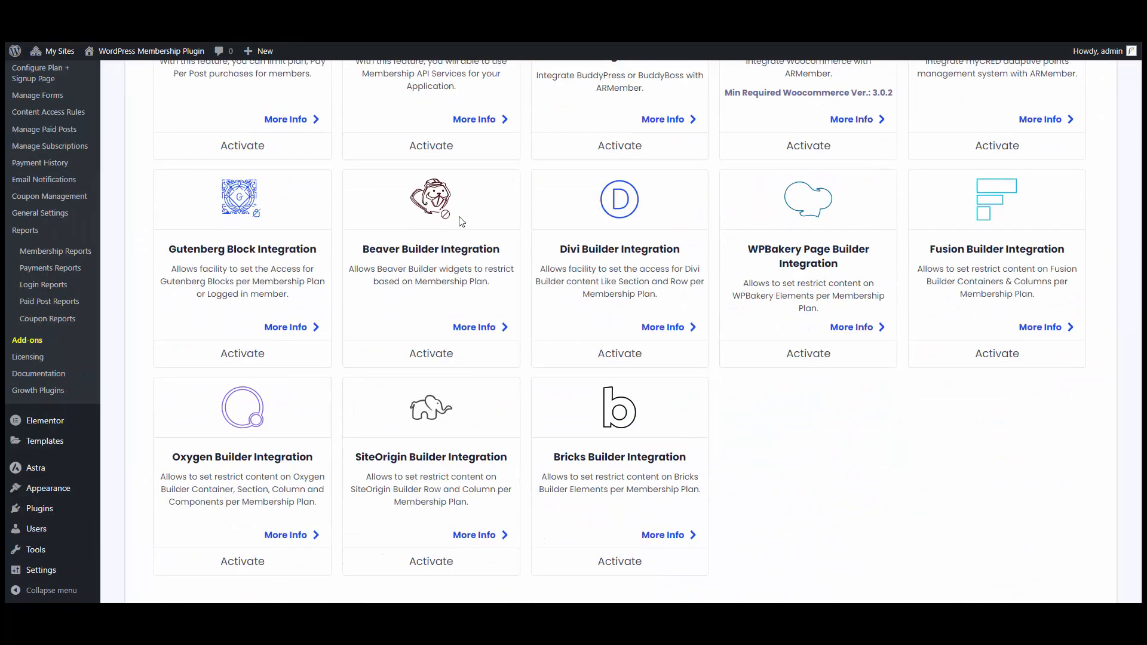
pyautogui.scroll(-3, 233, 263)
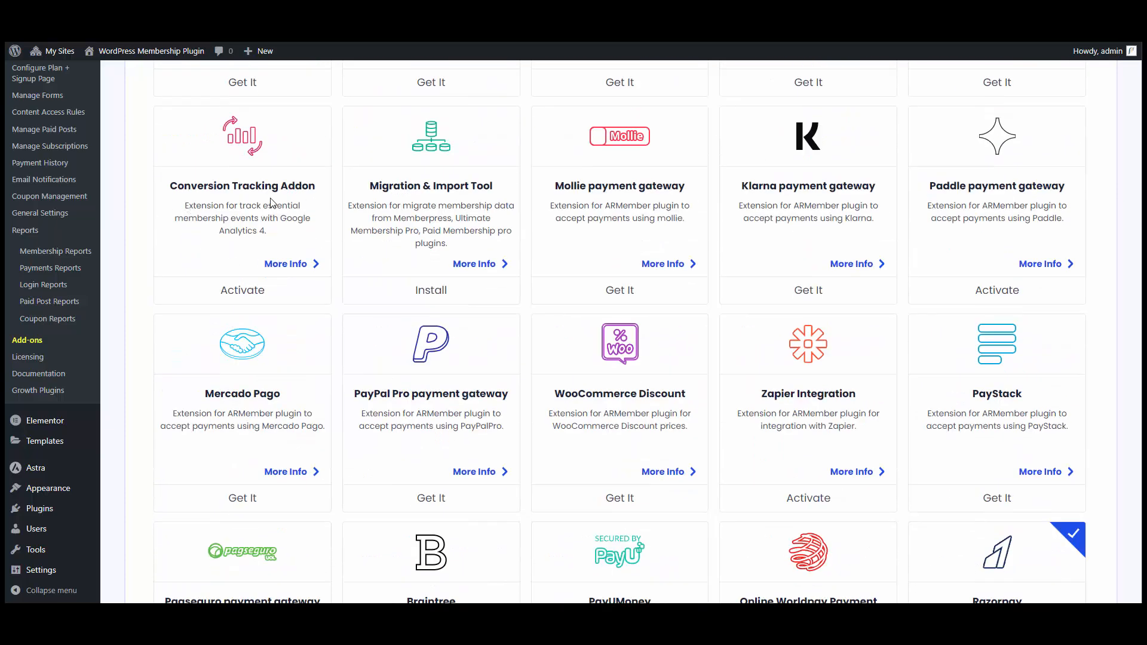
pyautogui.click(237, 301)
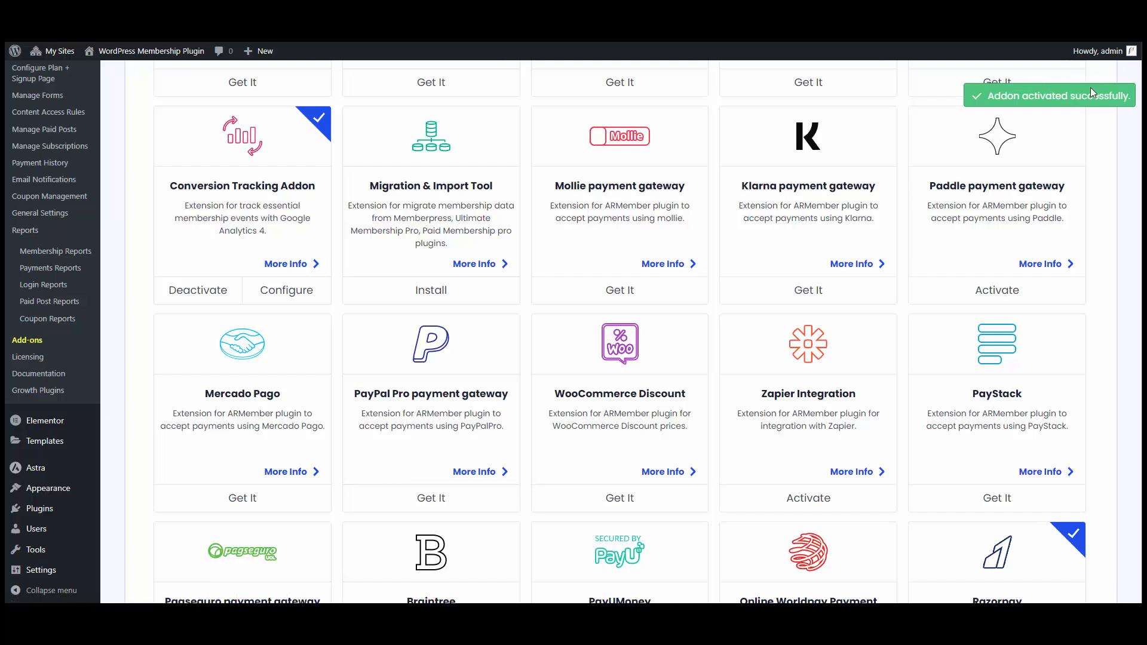
pyautogui.click(288, 298)
pyautogui.scroll(-2, 488, 258)
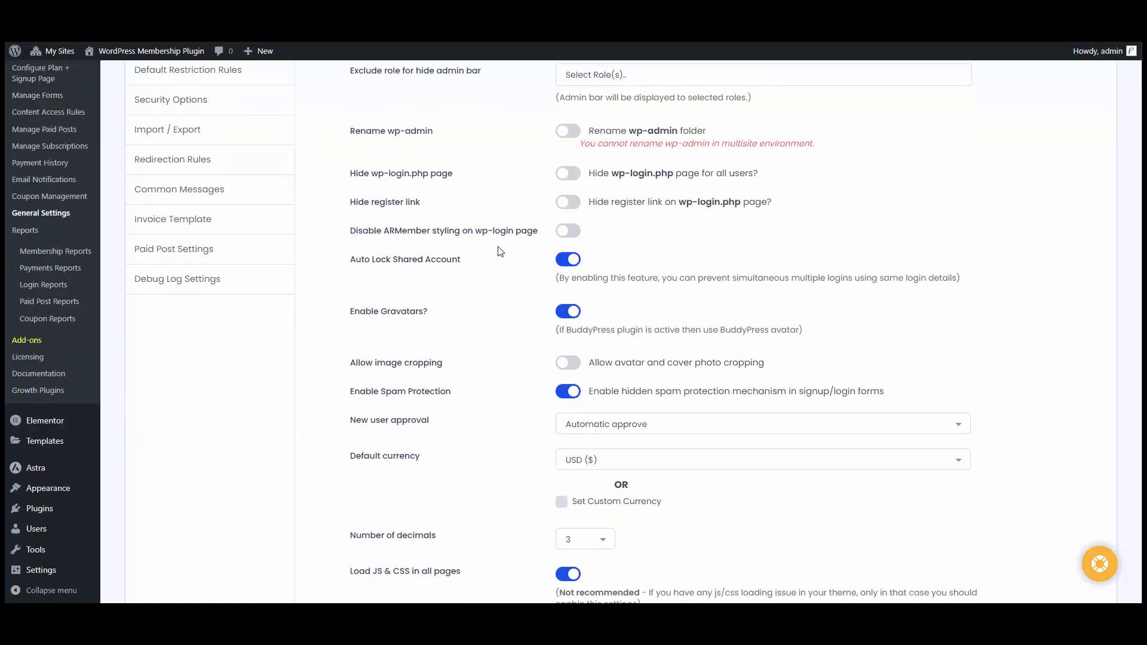
pyautogui.scroll(-15, 499, 254)
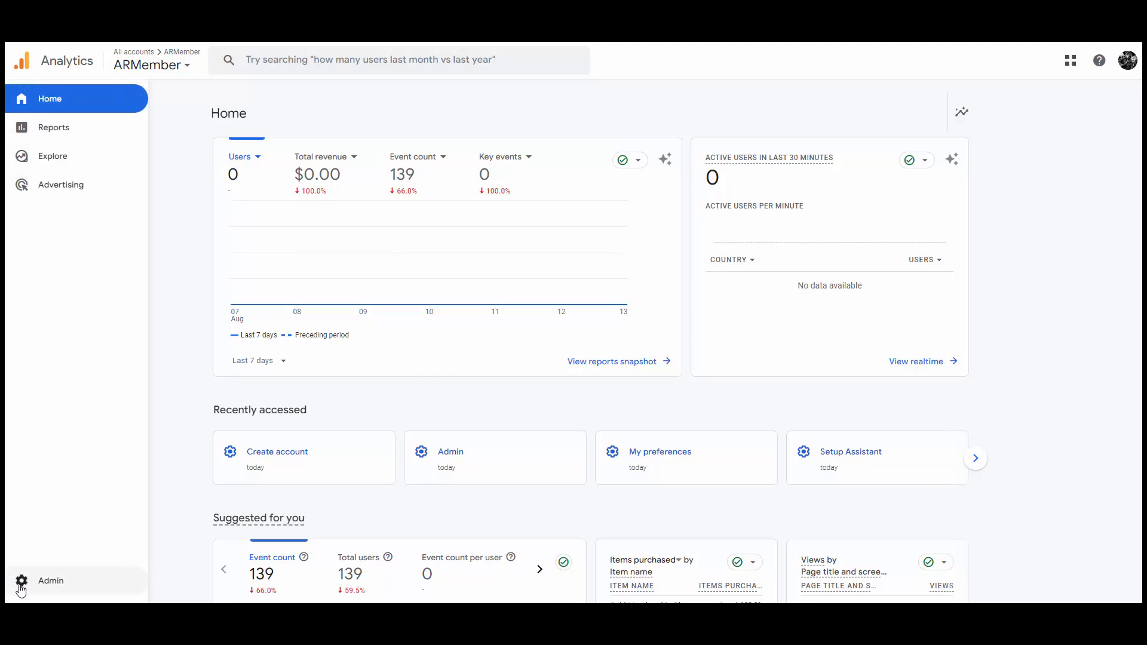
# Go to Google Analytics Admin and reveal the Create options for Account and Property.
pyautogui.click(43, 582)
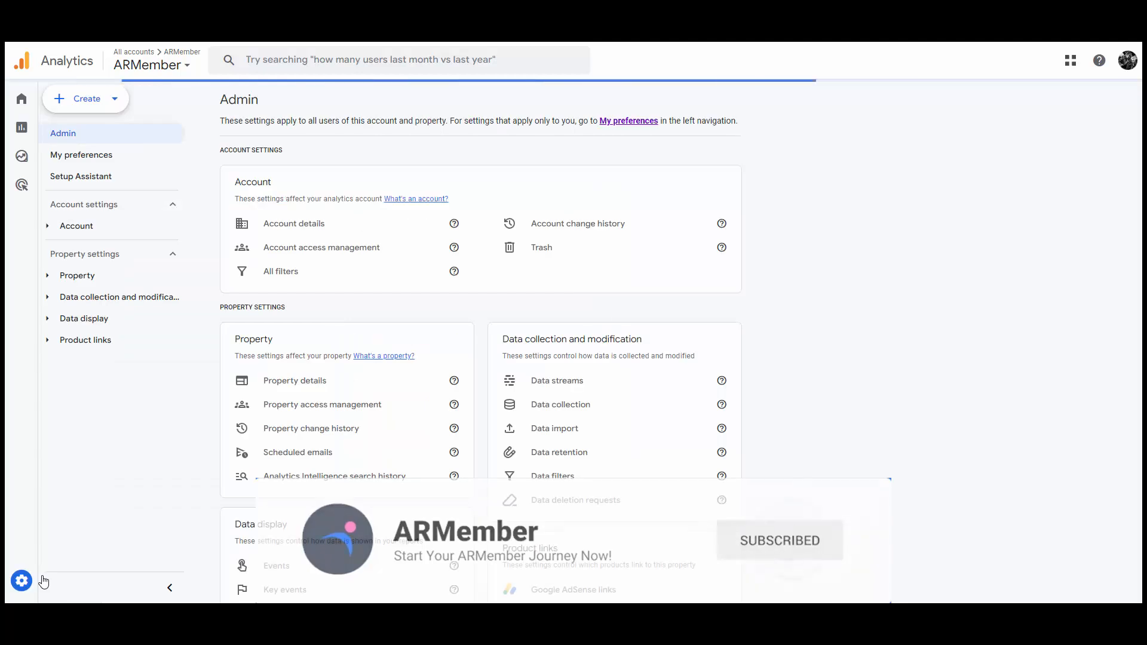
pyautogui.click(94, 110)
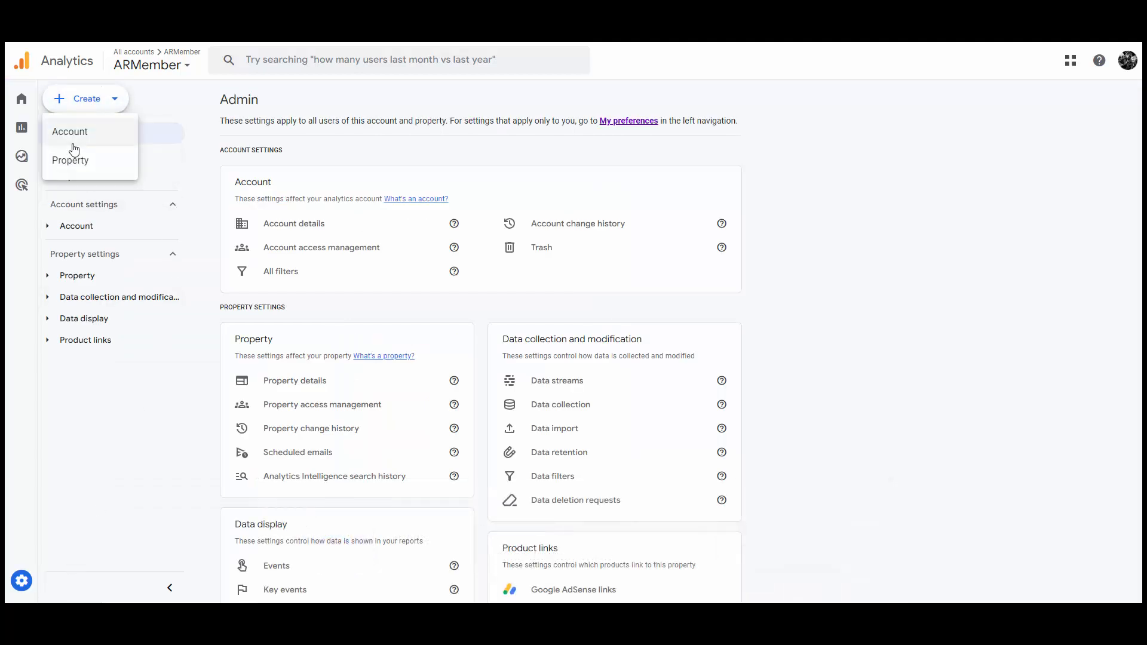
# Create a new Analytics account named 'ARMember Analytics' and advance to property setup.
pyautogui.click(72, 132)
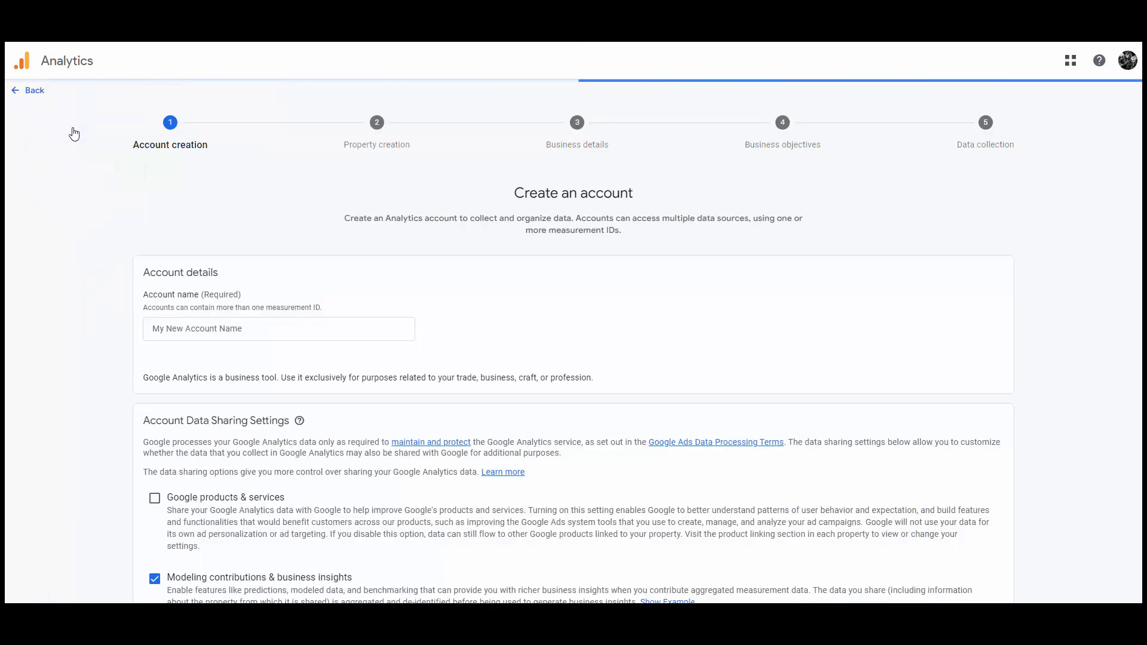
pyautogui.click(205, 325)
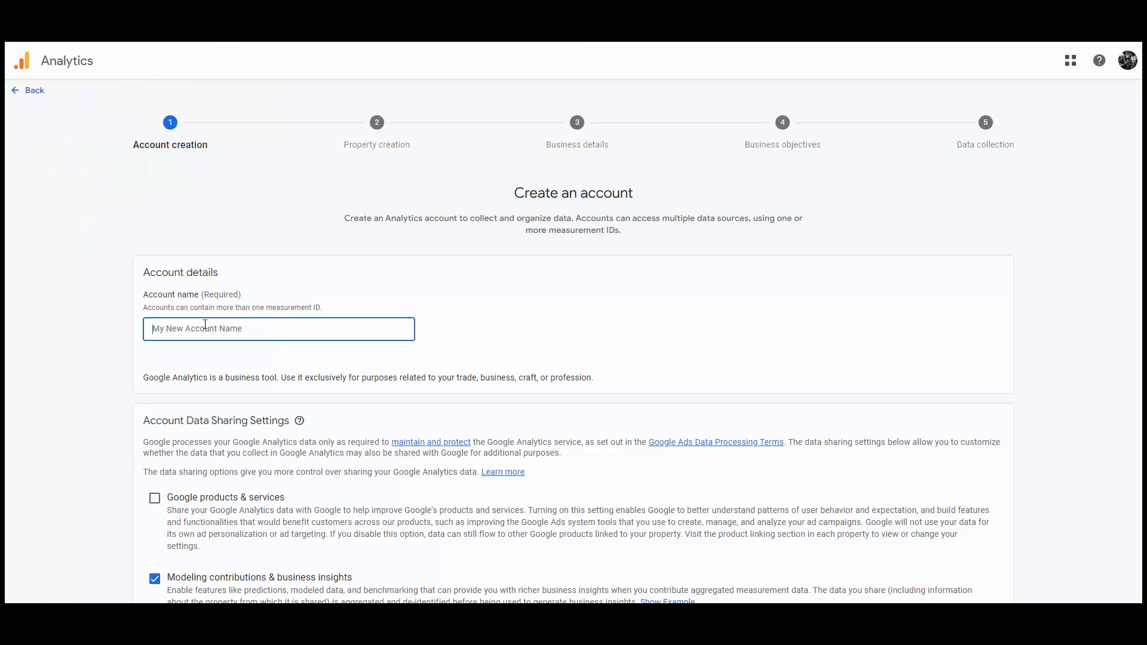
pyautogui.write('ARMember Analytics')
pyautogui.scroll(-4, 205, 324)
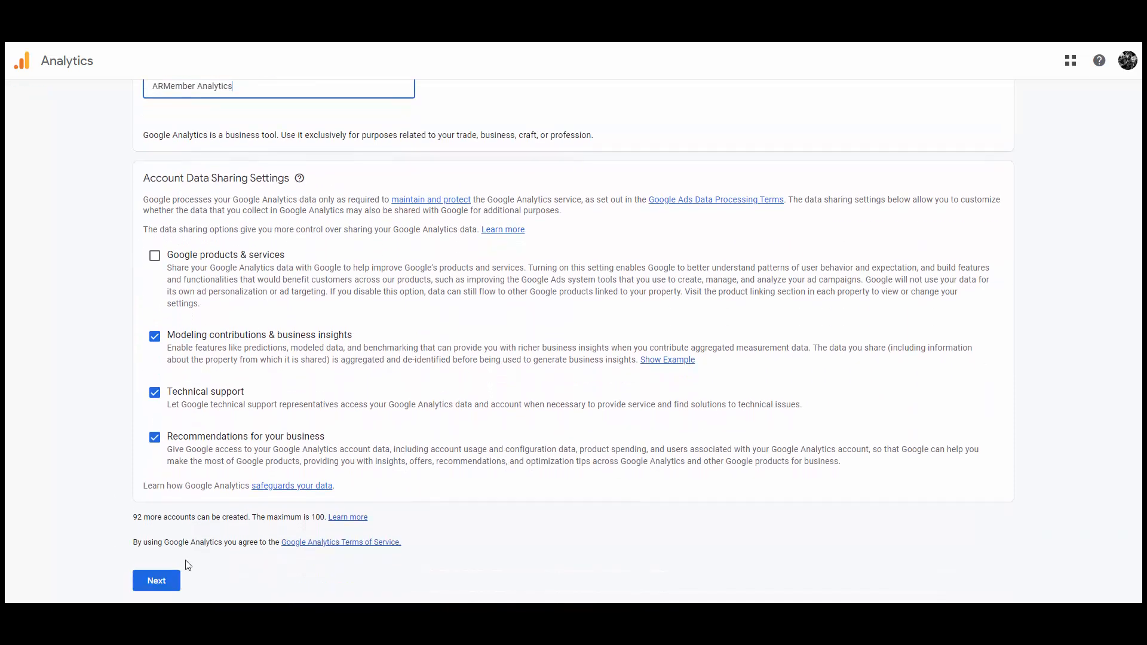
pyautogui.click(155, 582)
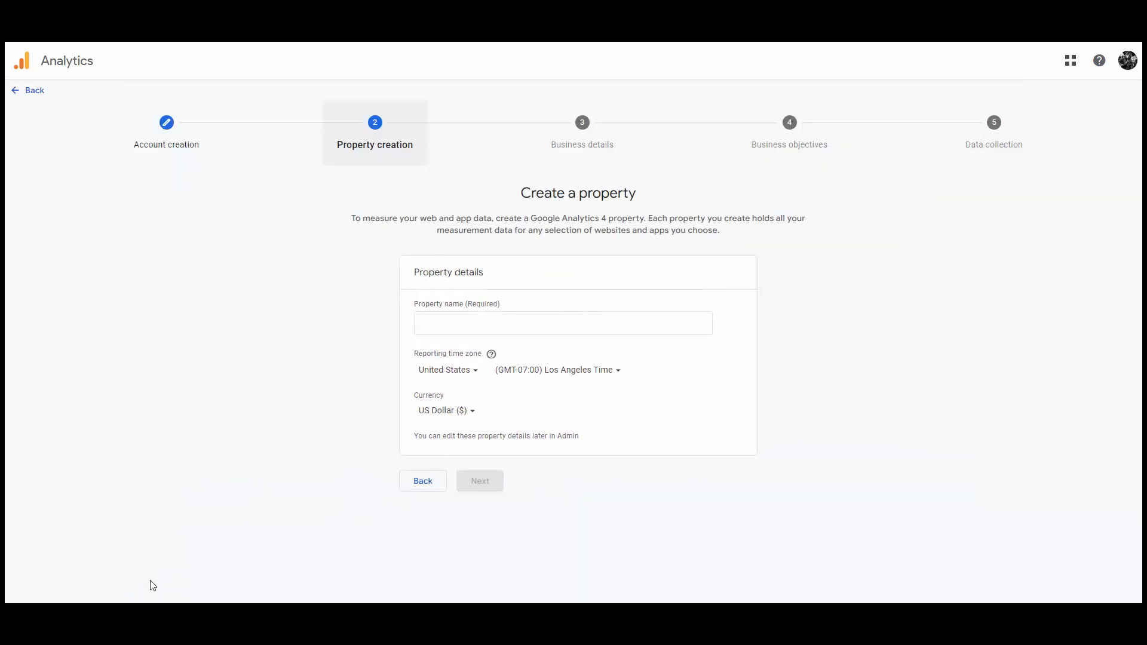
# Name the property 'ARMember' with United Kingdom (GMT+00:00) reporting time zone, then continue.
pyautogui.click(419, 324)
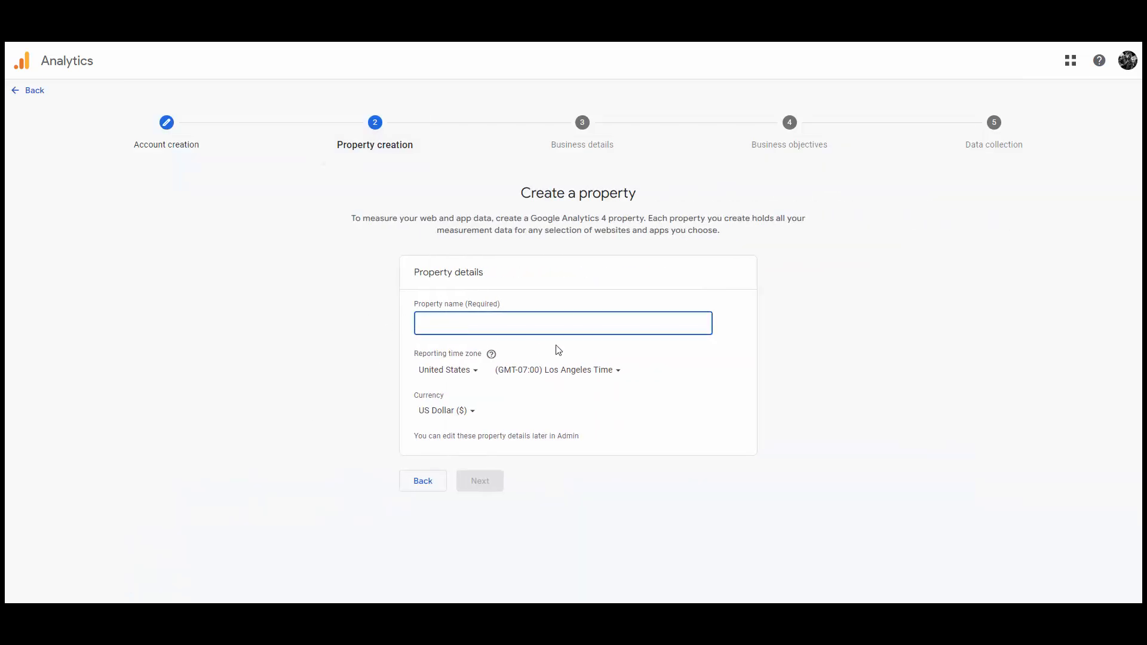
pyautogui.write('ARMember')
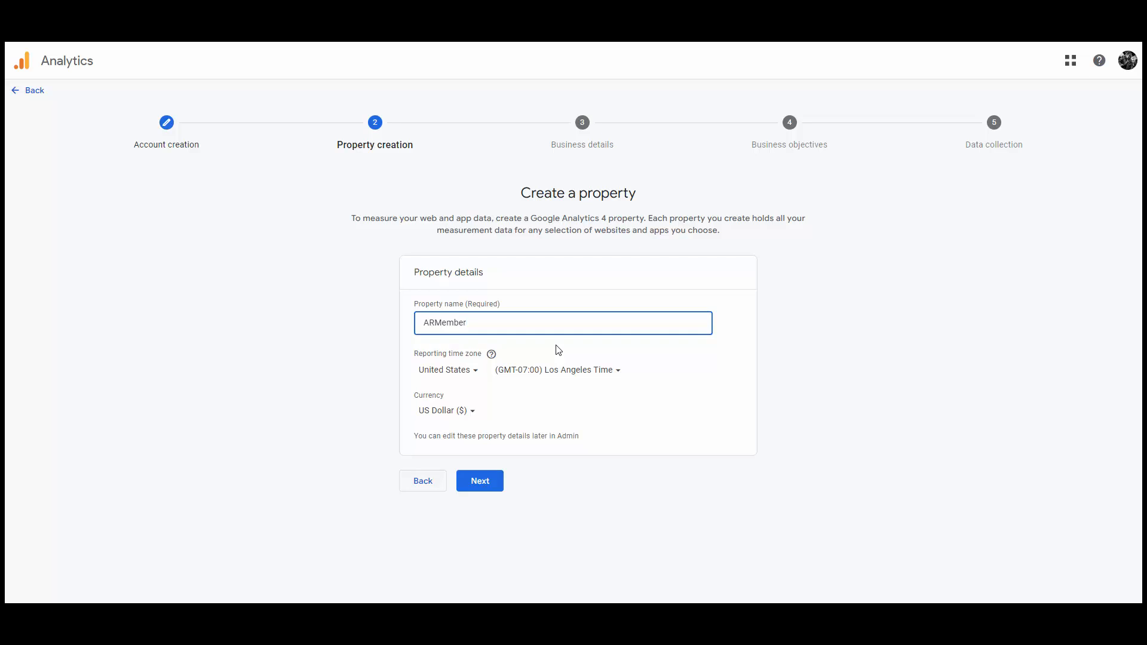
pyautogui.click(443, 378)
pyautogui.write('un')
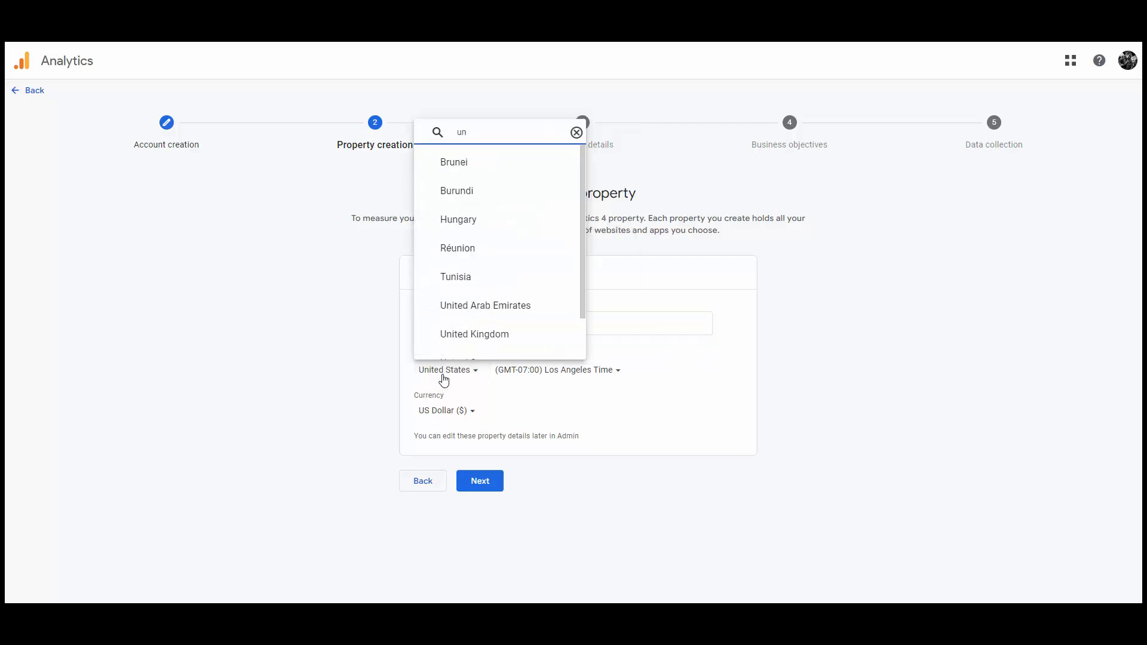
pyautogui.click(491, 337)
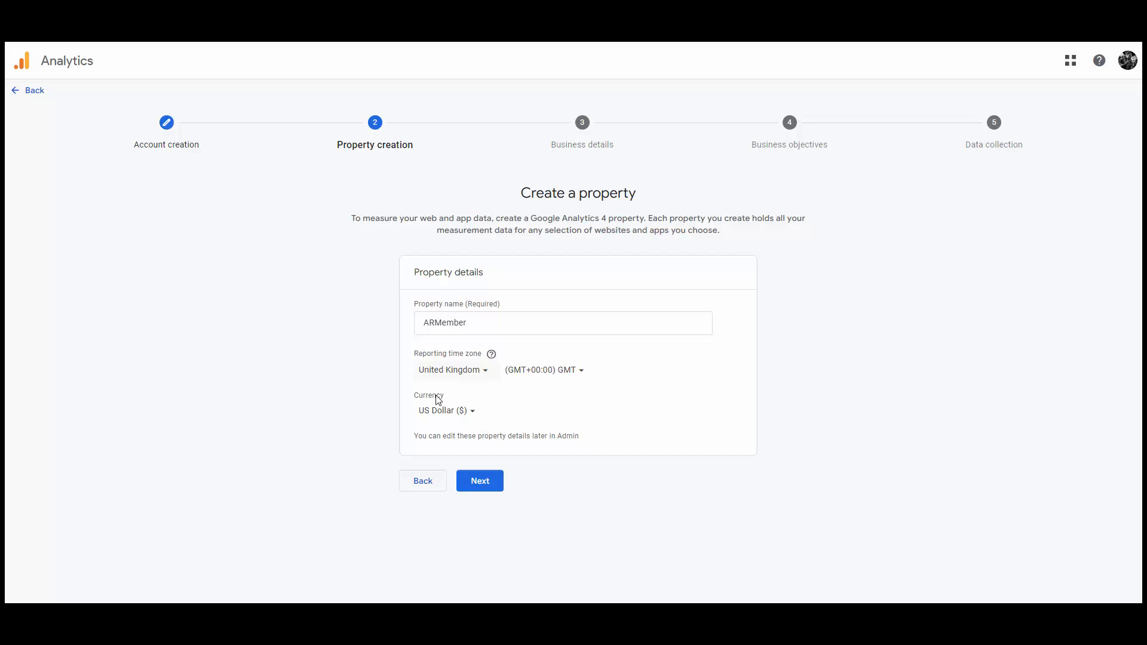
pyautogui.click(479, 481)
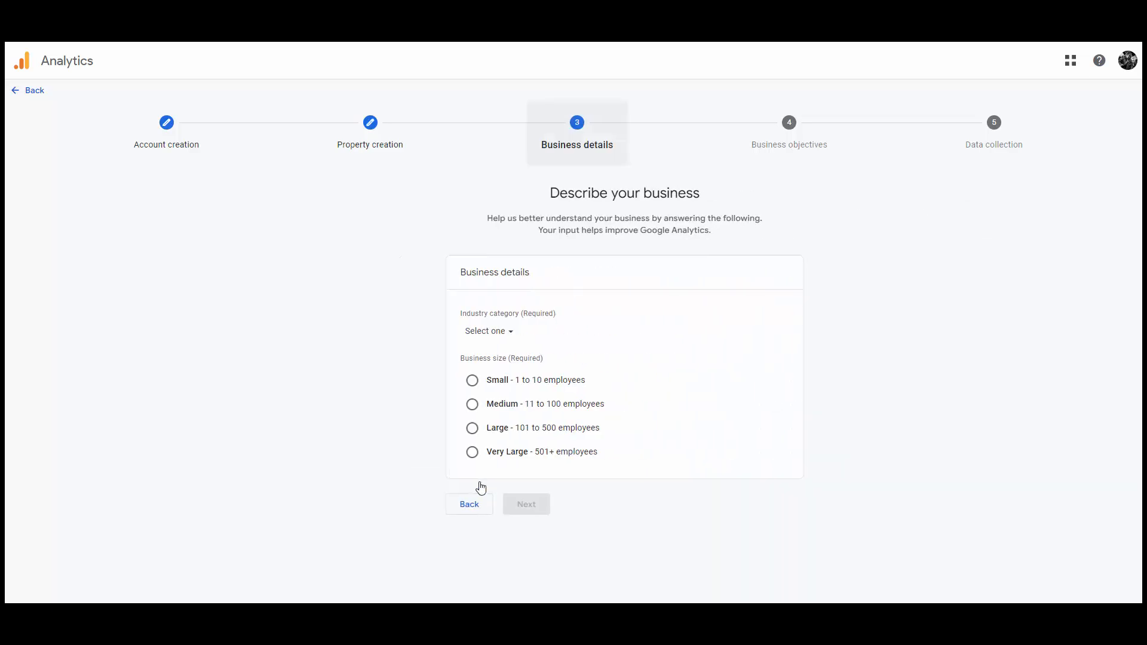
# Set business size to Medium and industry category to Finance, then continue.
pyautogui.click(471, 410)
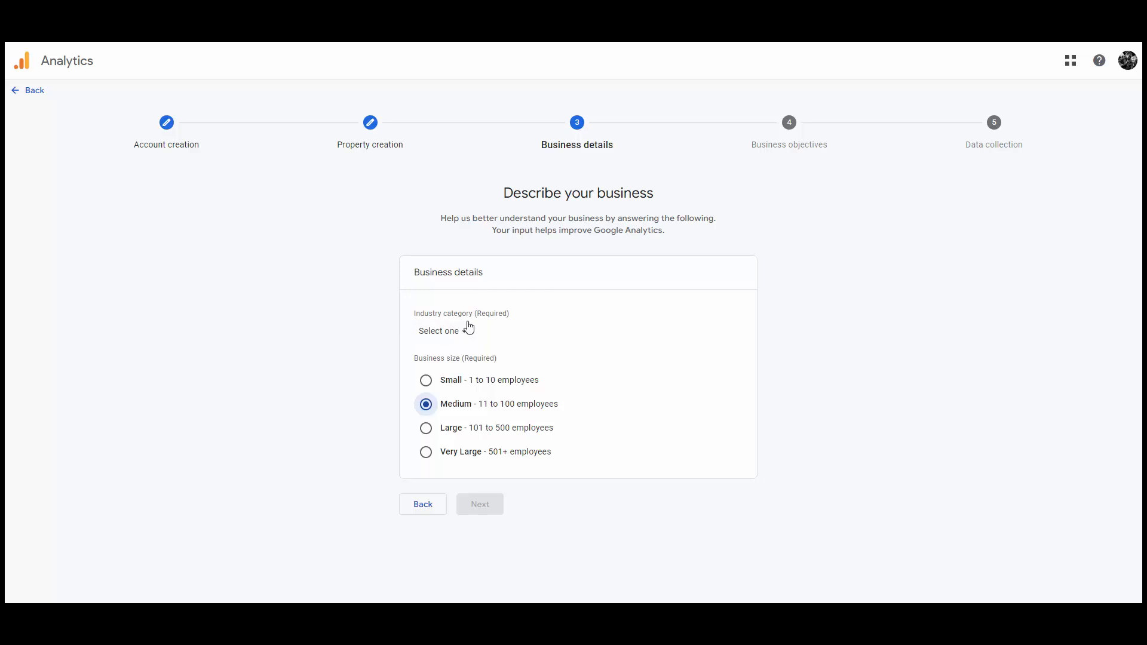
pyautogui.click(452, 334)
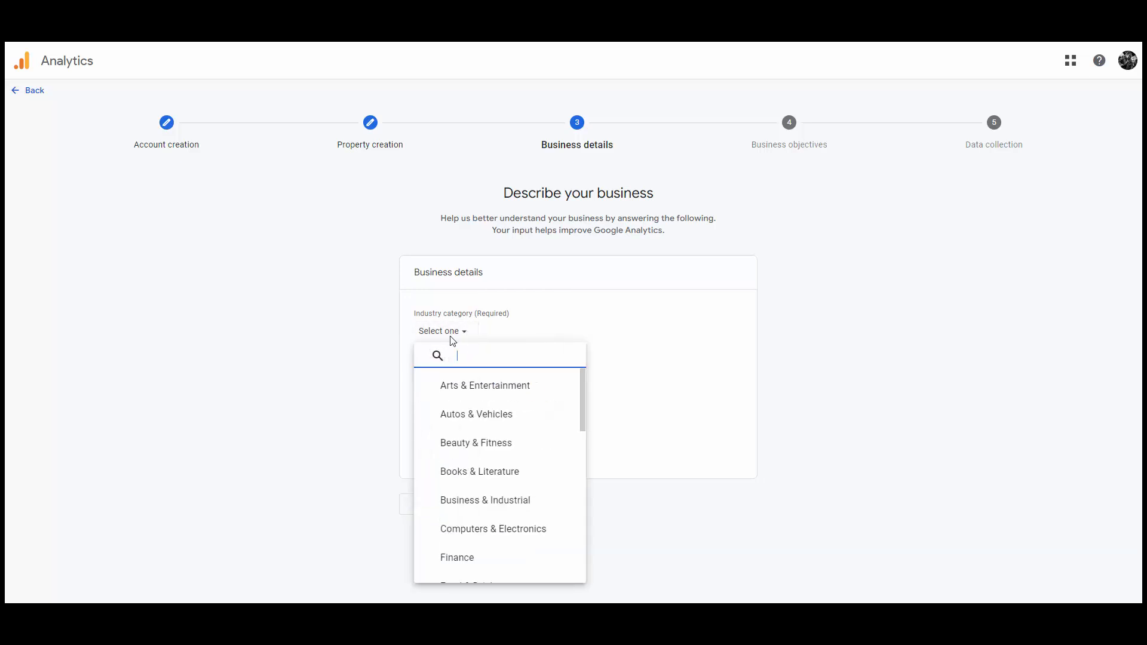
pyautogui.scroll(-2, 485, 454)
pyautogui.click(479, 448)
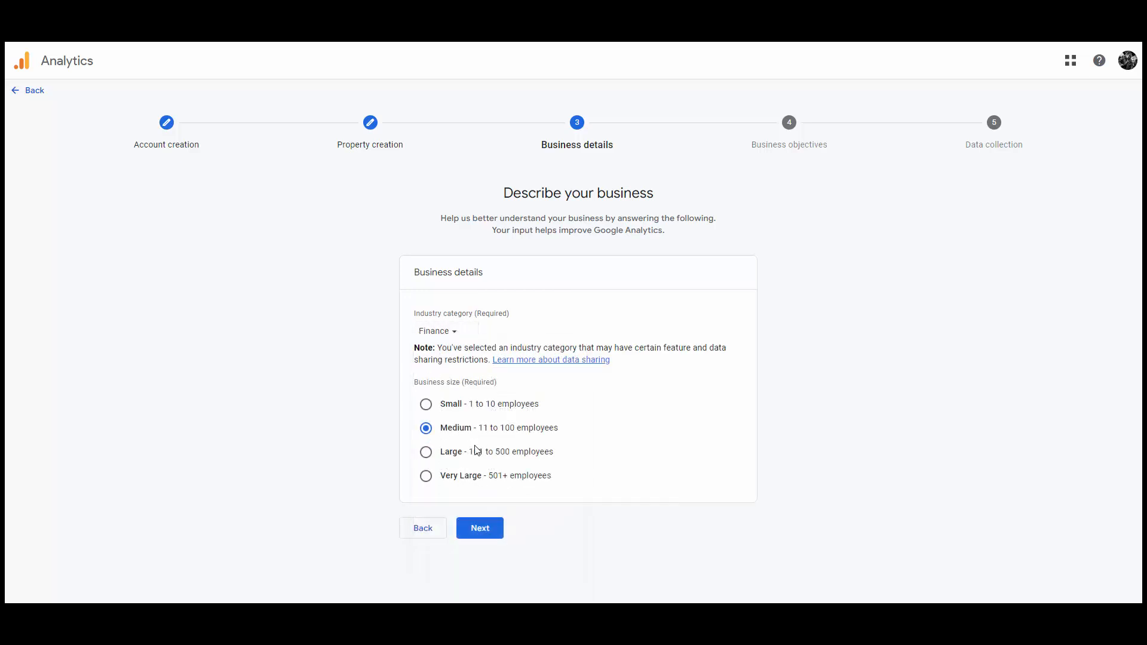
pyautogui.click(477, 529)
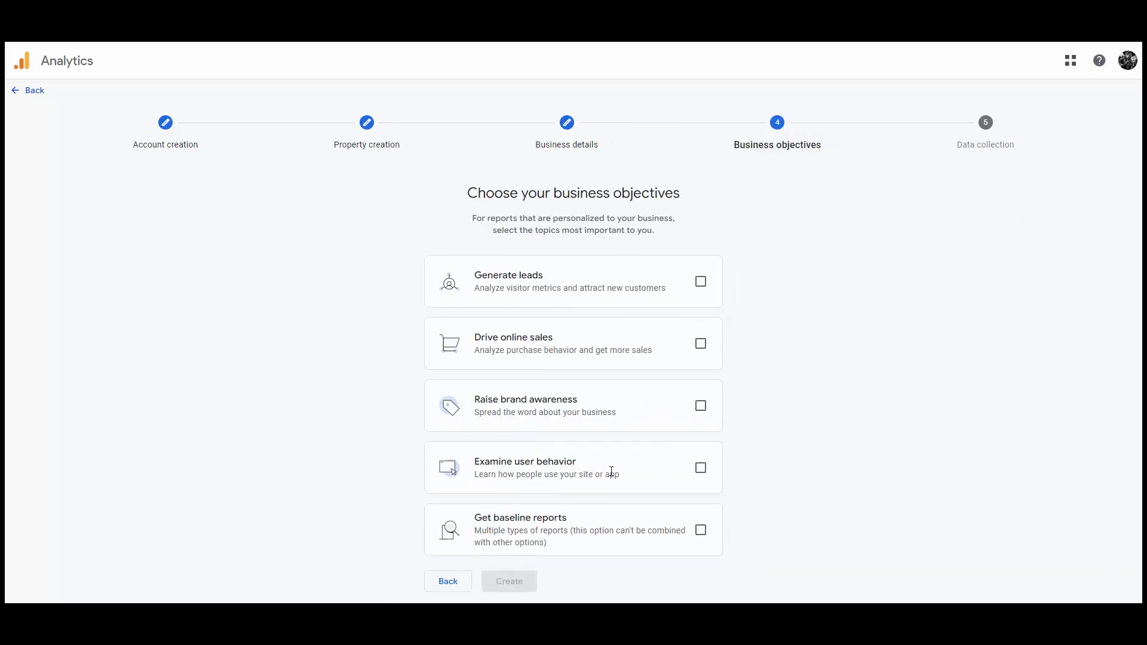
# Pick Examine user behavior and Drive online sales objectives, create, and accept the Data Processing Terms.
pyautogui.click(696, 468)
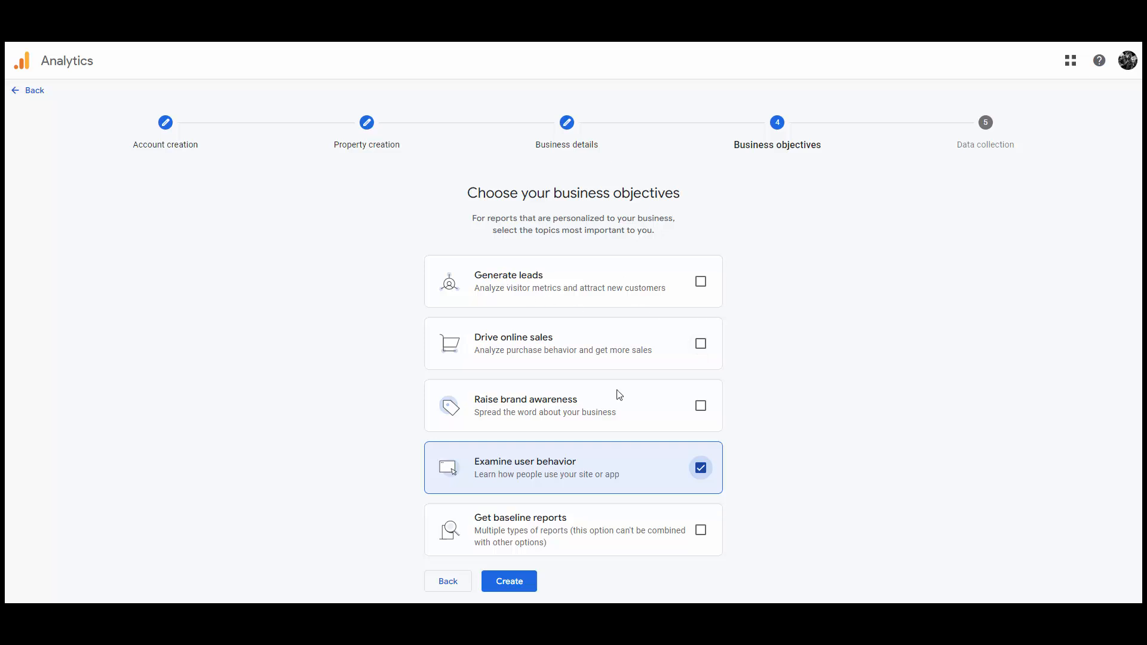
pyautogui.click(702, 342)
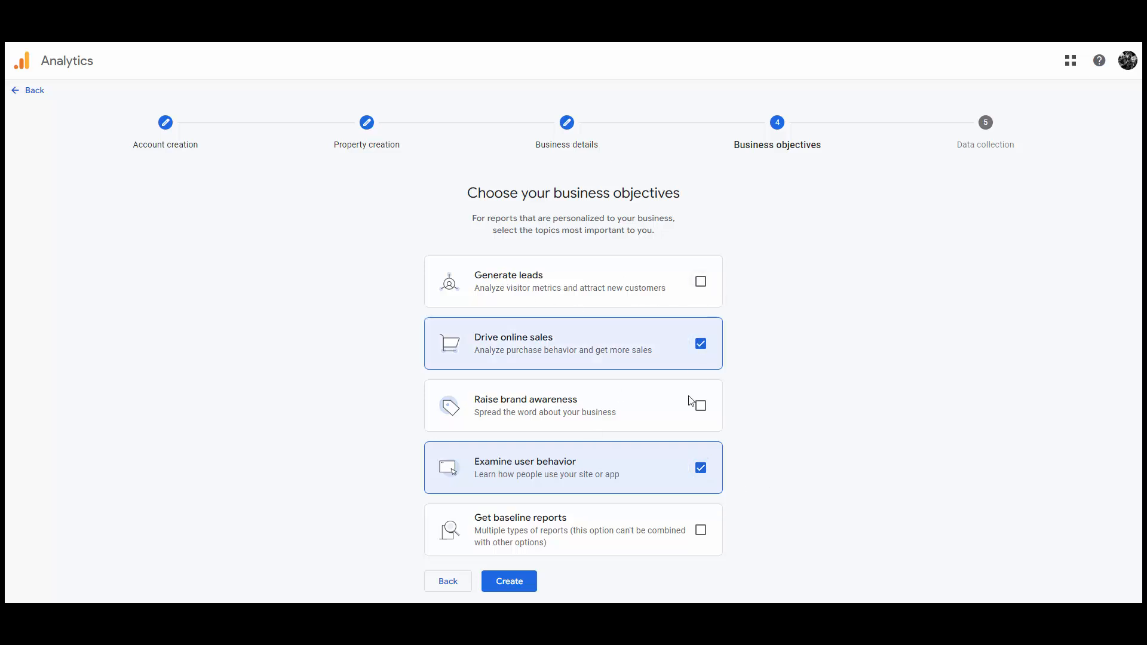
pyautogui.click(512, 585)
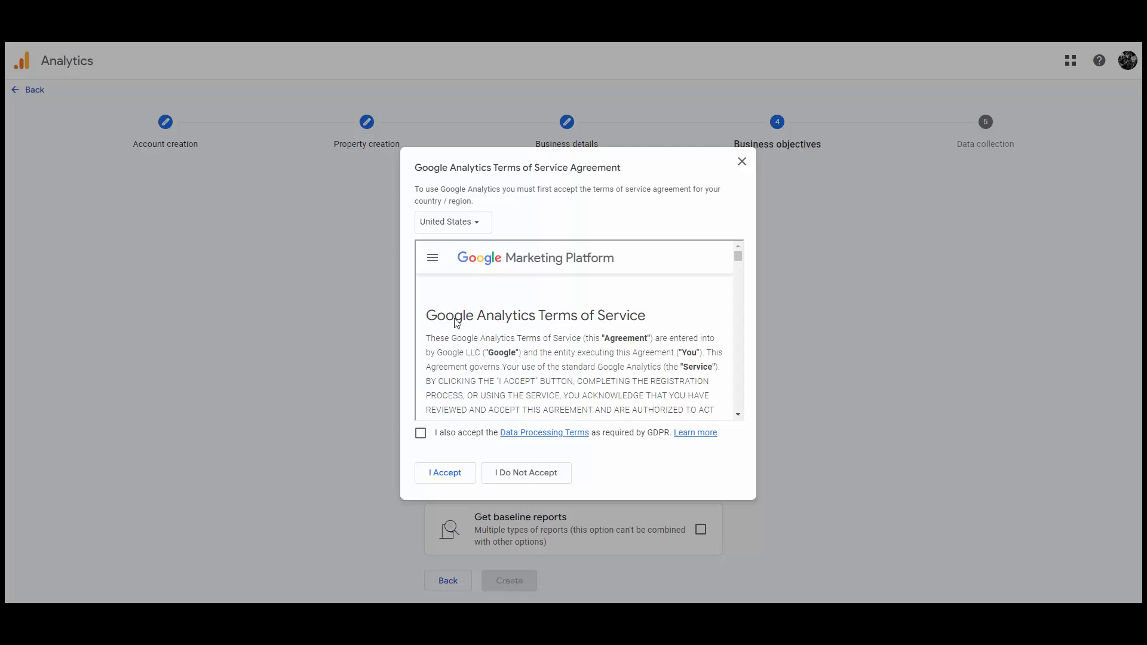
pyautogui.click(421, 433)
pyautogui.click(459, 475)
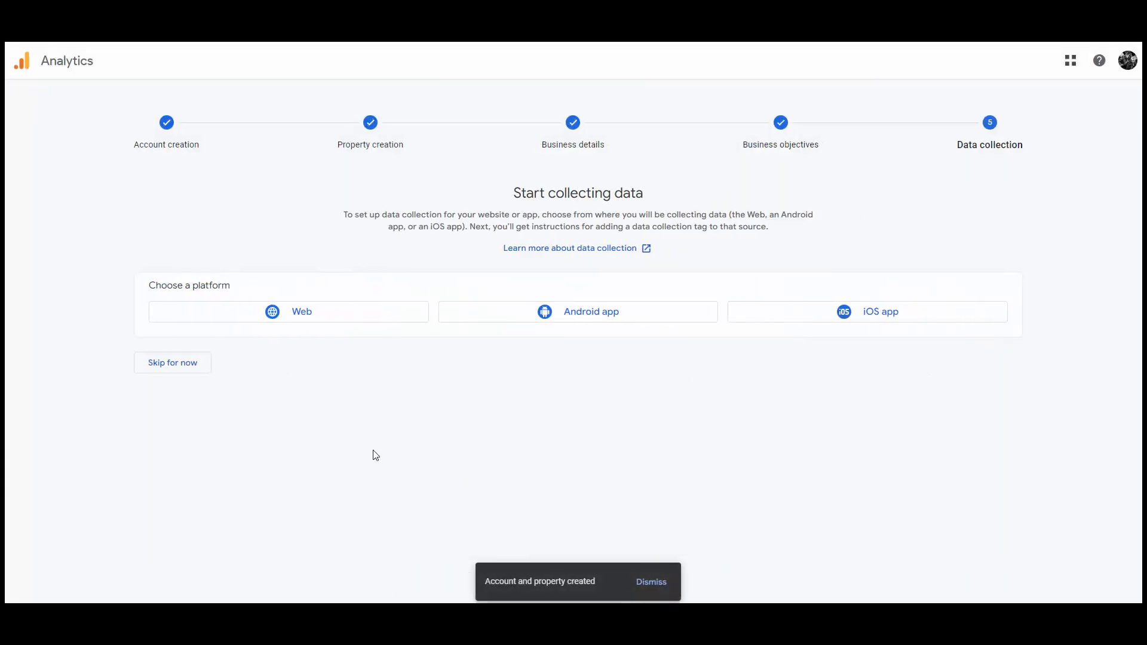
# Add a Web stream for the site's URL named 'ARMember Membership Plugin'.
pyautogui.click(323, 317)
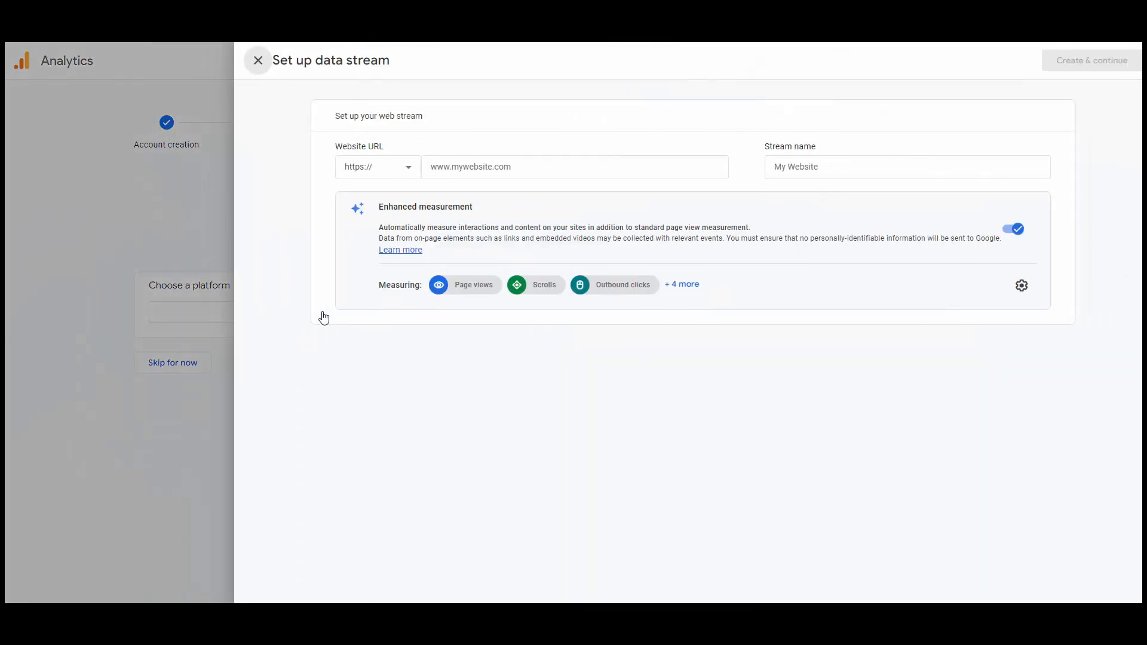
pyautogui.click(600, 167)
pyautogui.hotkey('ctrl', 'v')
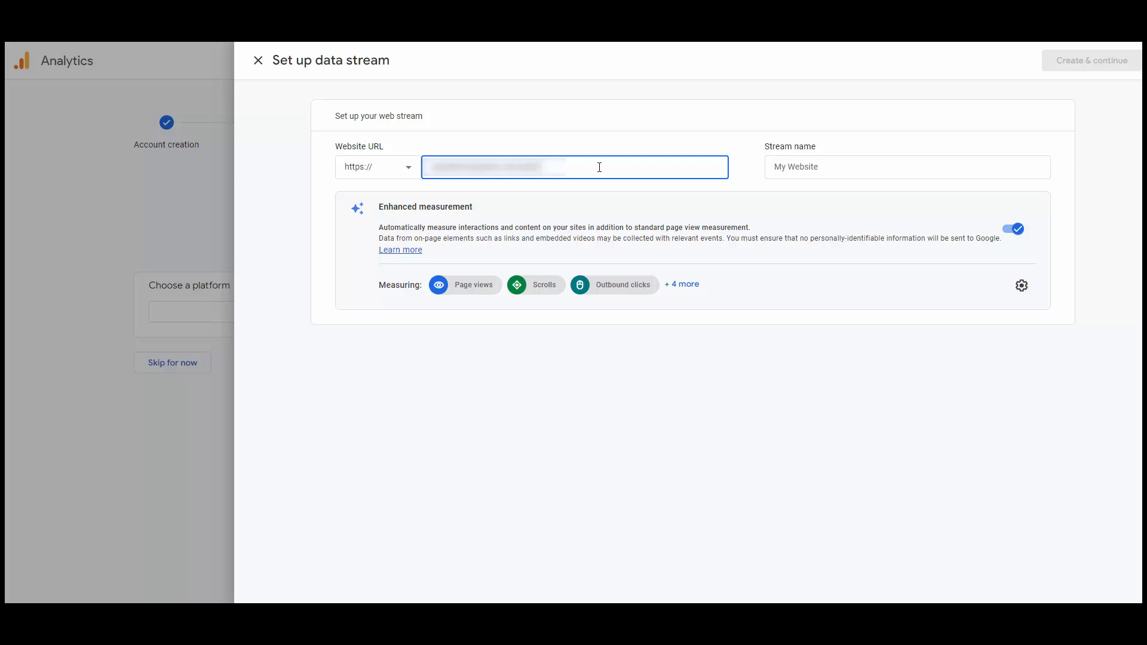
pyautogui.press('Tab')
pyautogui.write('A')
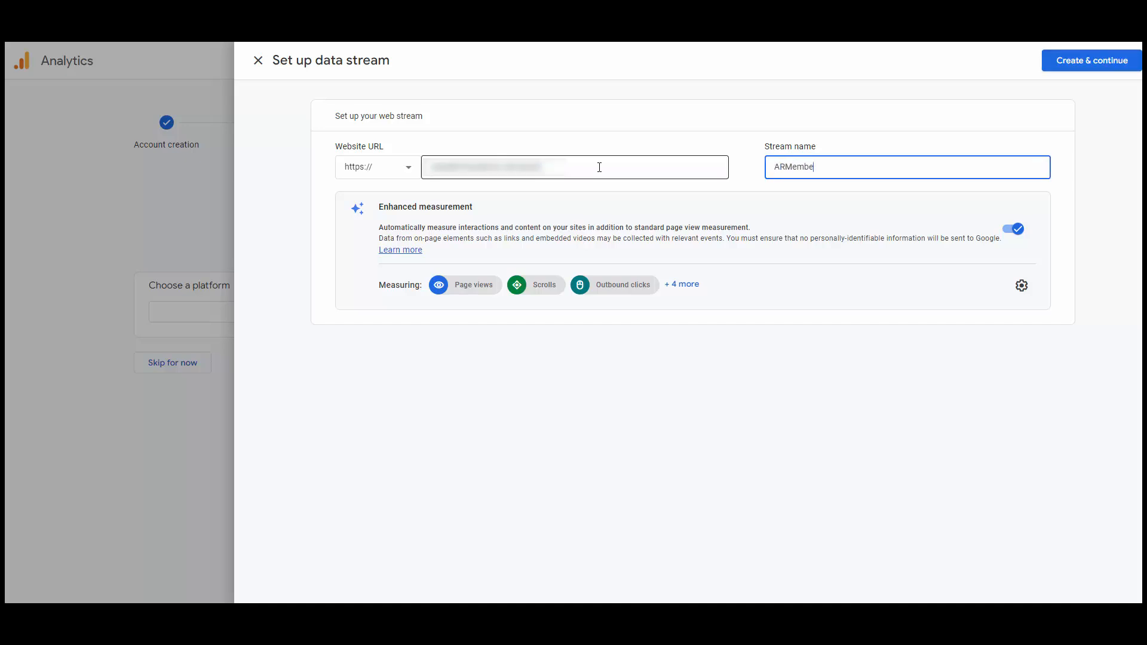
pyautogui.write('RMember Membership')
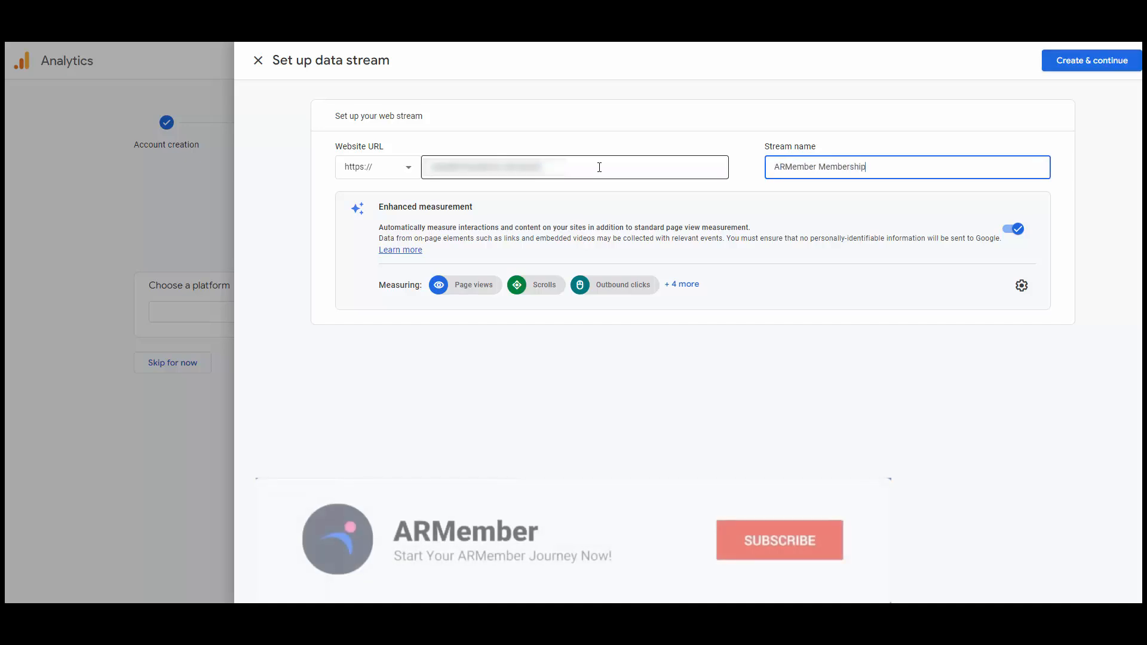
pyautogui.write(' Plugin')
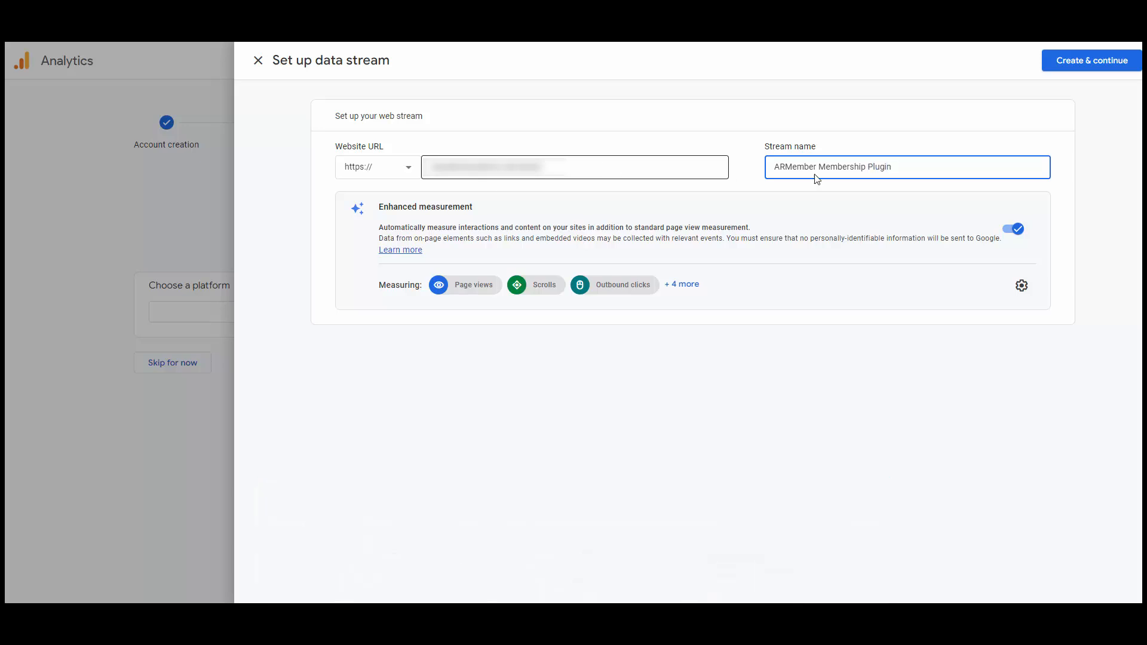
pyautogui.click(1092, 67)
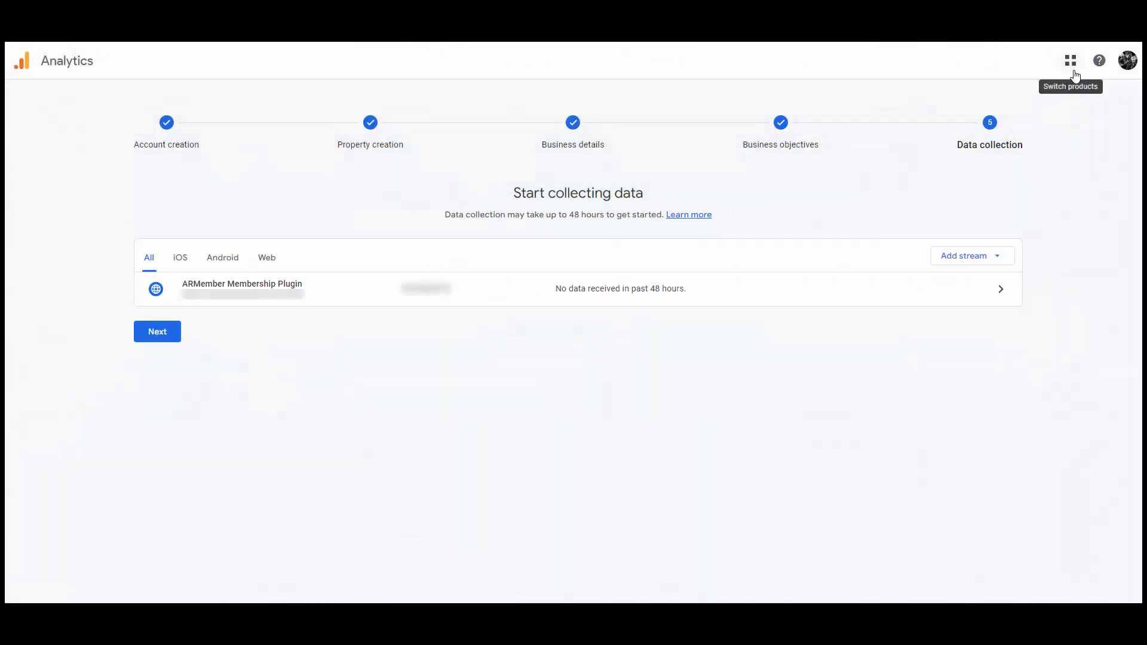
# Copy the ARMember stream's Measurement ID into ARMember's Google Analytics ID field.
pyautogui.click(405, 299)
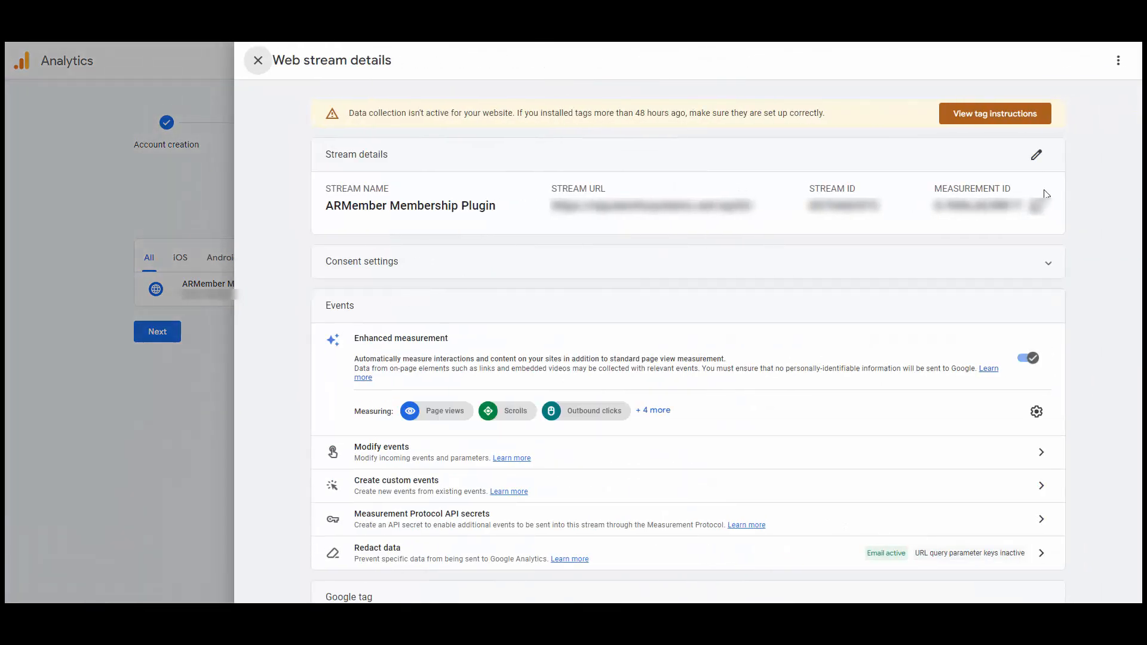
pyautogui.click(1037, 206)
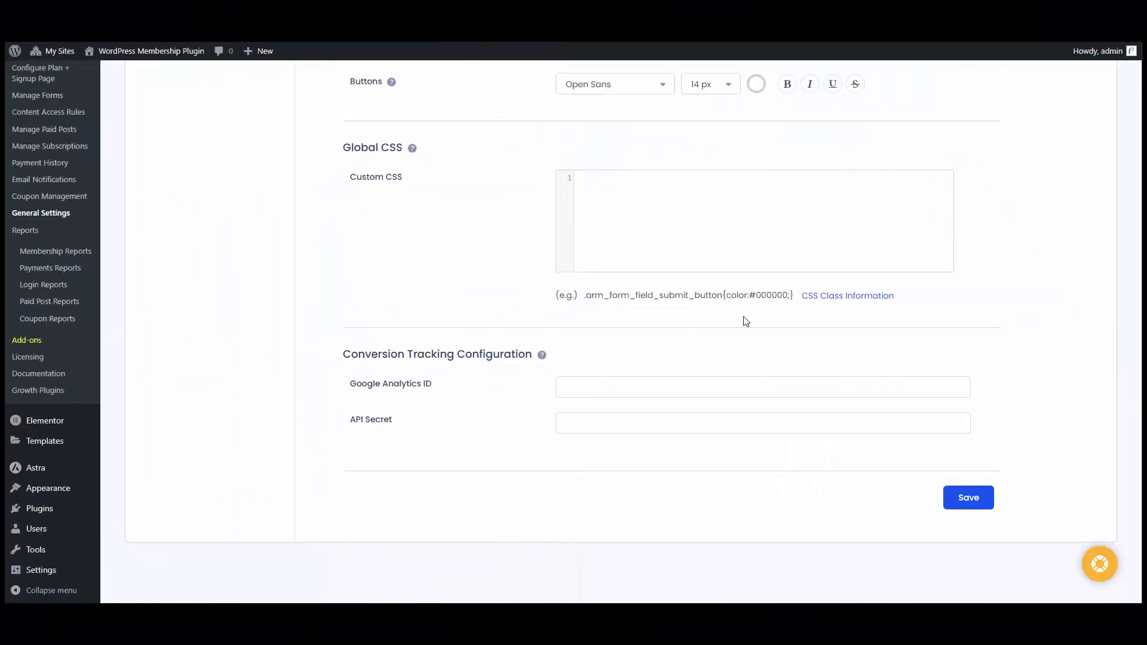
pyautogui.click(674, 384)
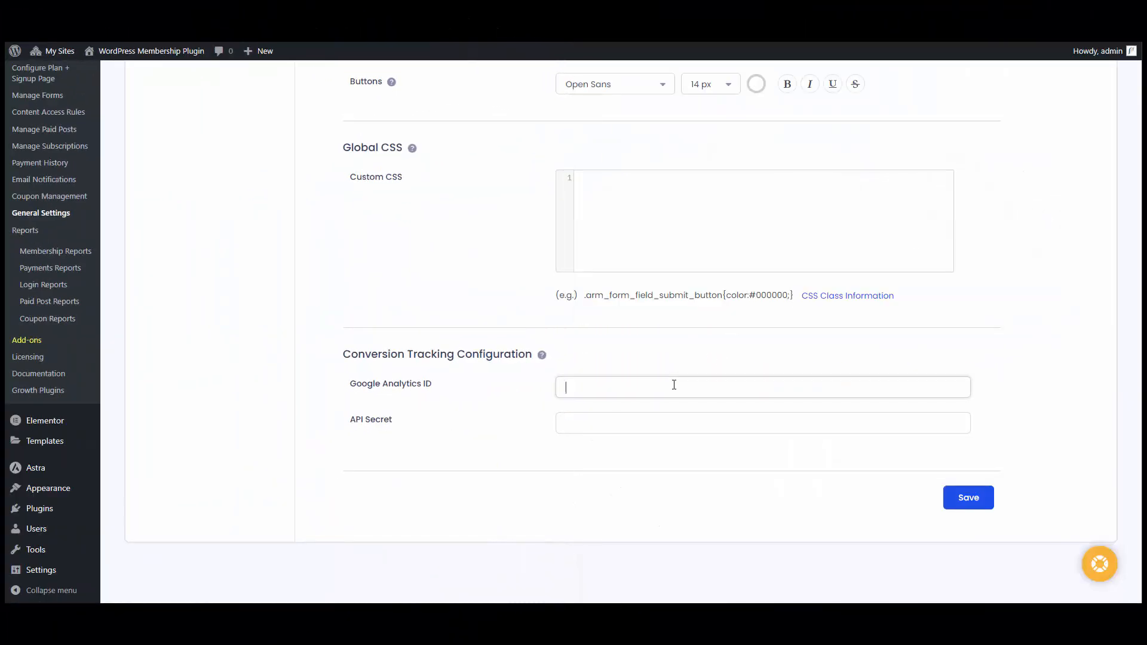
pyautogui.hotkey('ctrl', 'v')
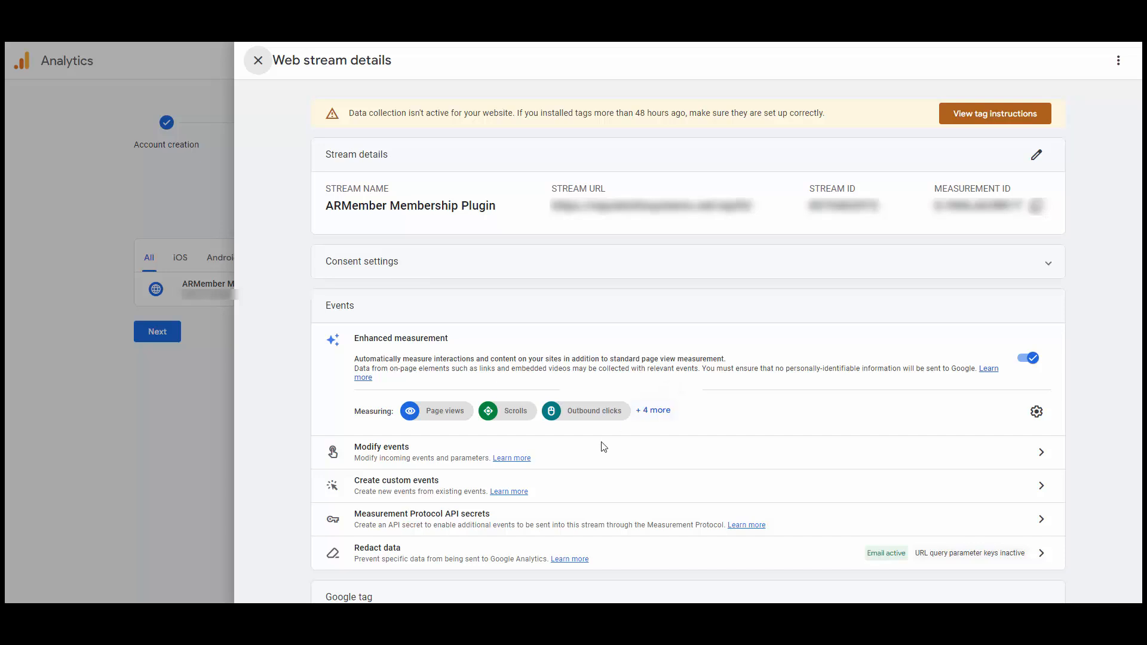
# Open Measurement Protocol API secrets and acknowledge the user data collection terms.
pyautogui.click(402, 523)
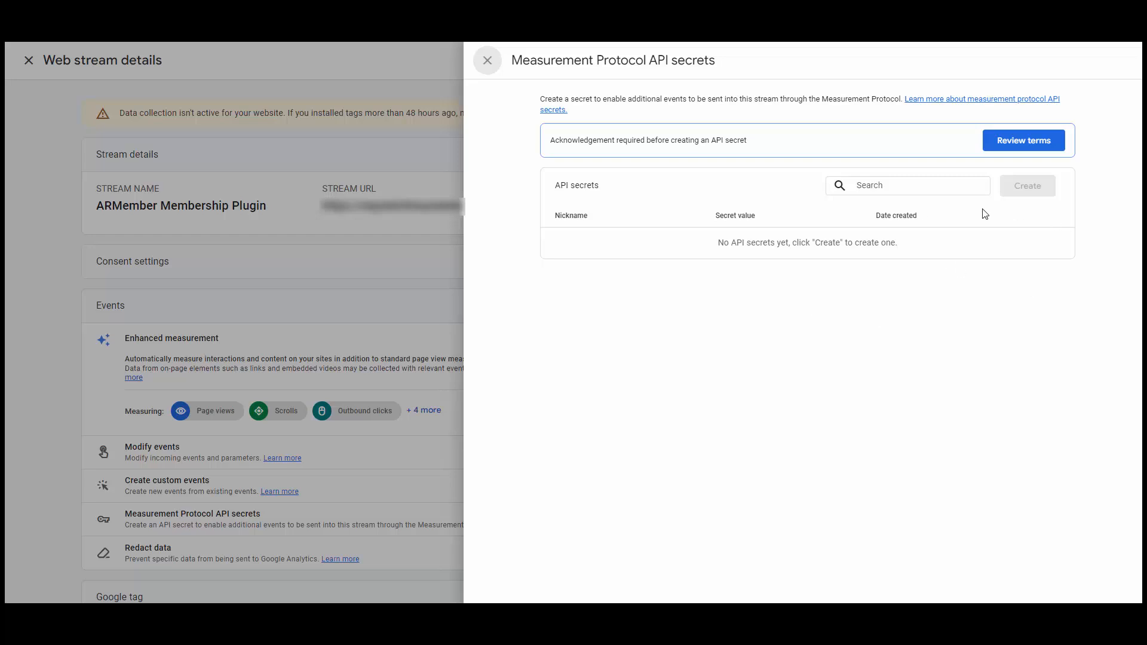
pyautogui.click(1018, 142)
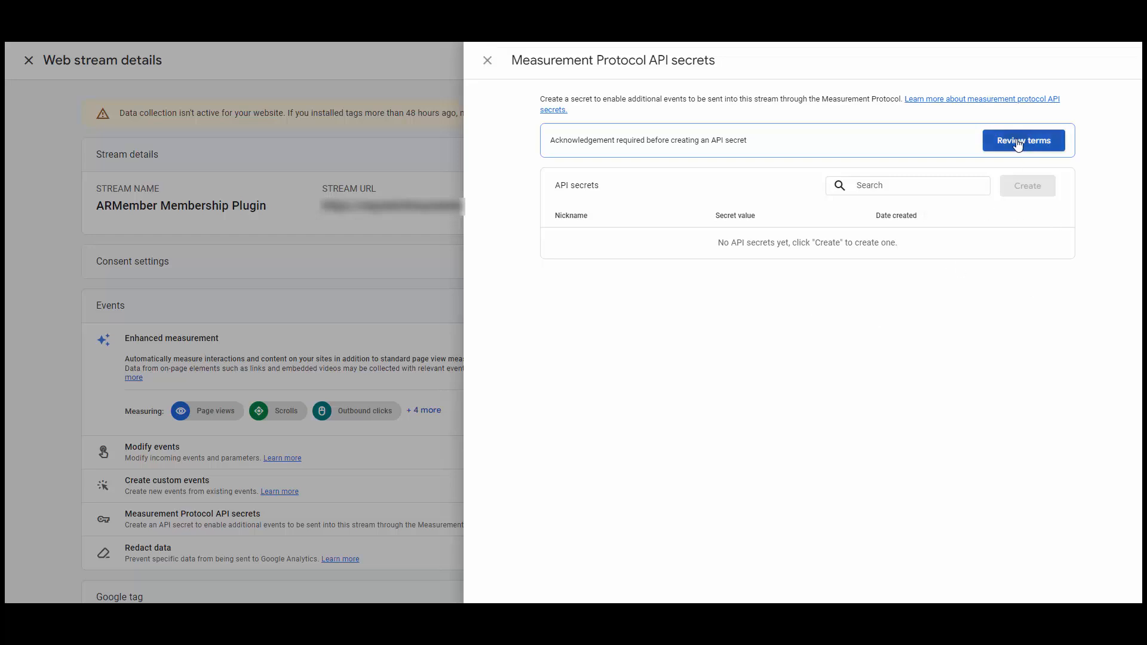
pyautogui.click(723, 385)
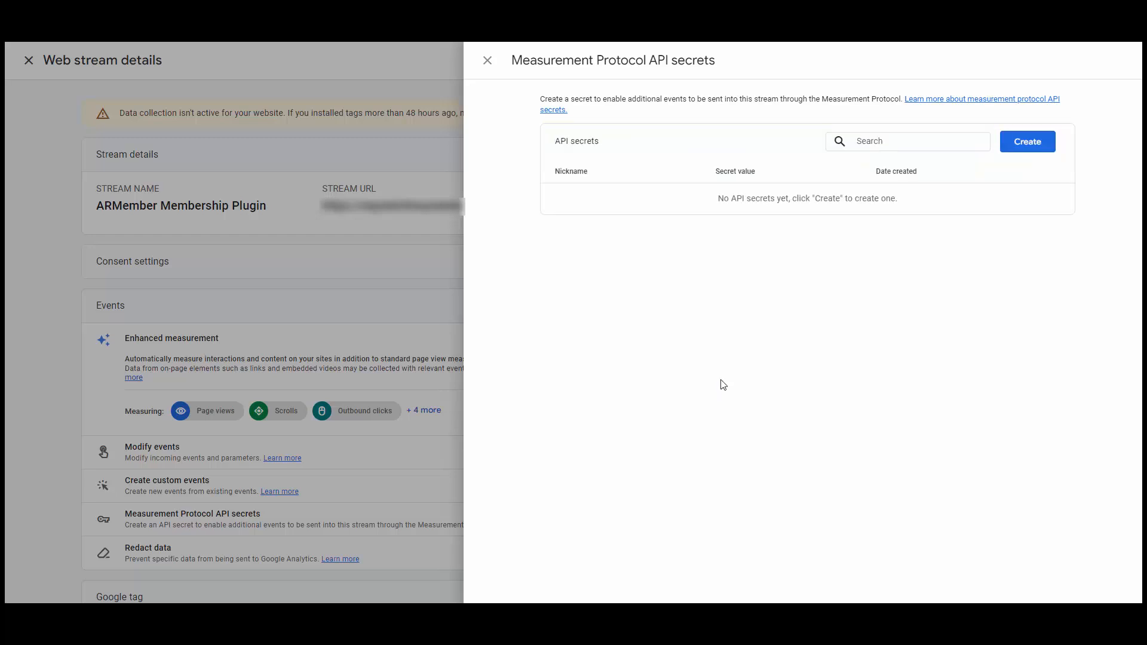
# Create an API secret nicknamed 'ARMember' and paste its value into ARMember's API Secret field.
pyautogui.click(1028, 142)
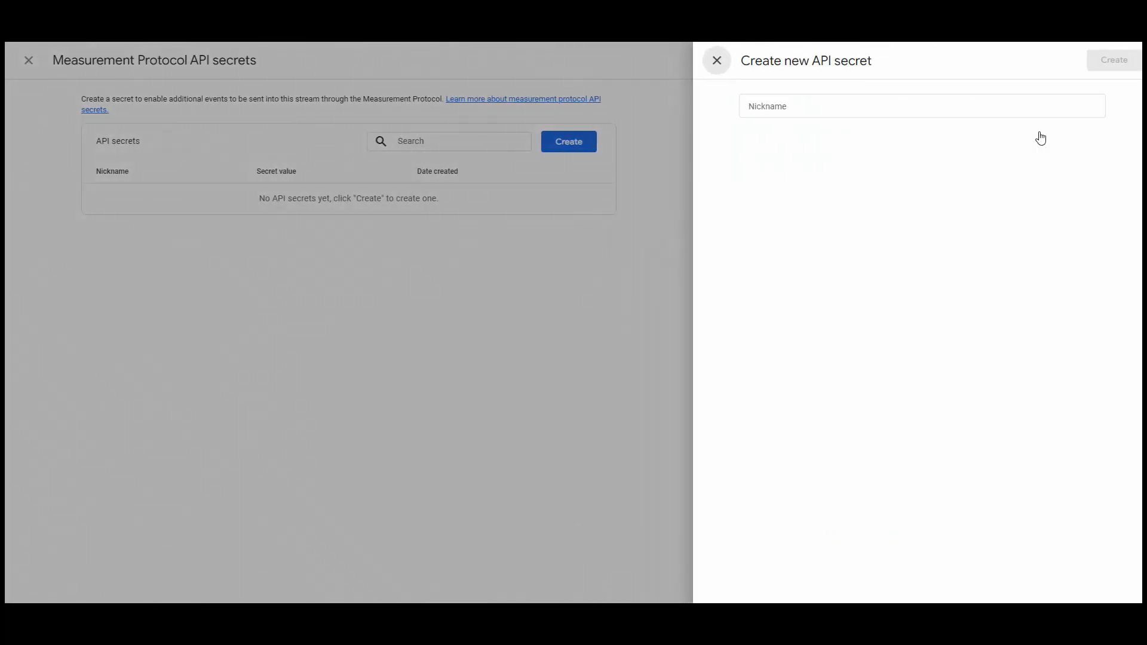
pyautogui.click(956, 105)
pyautogui.write('ARMember')
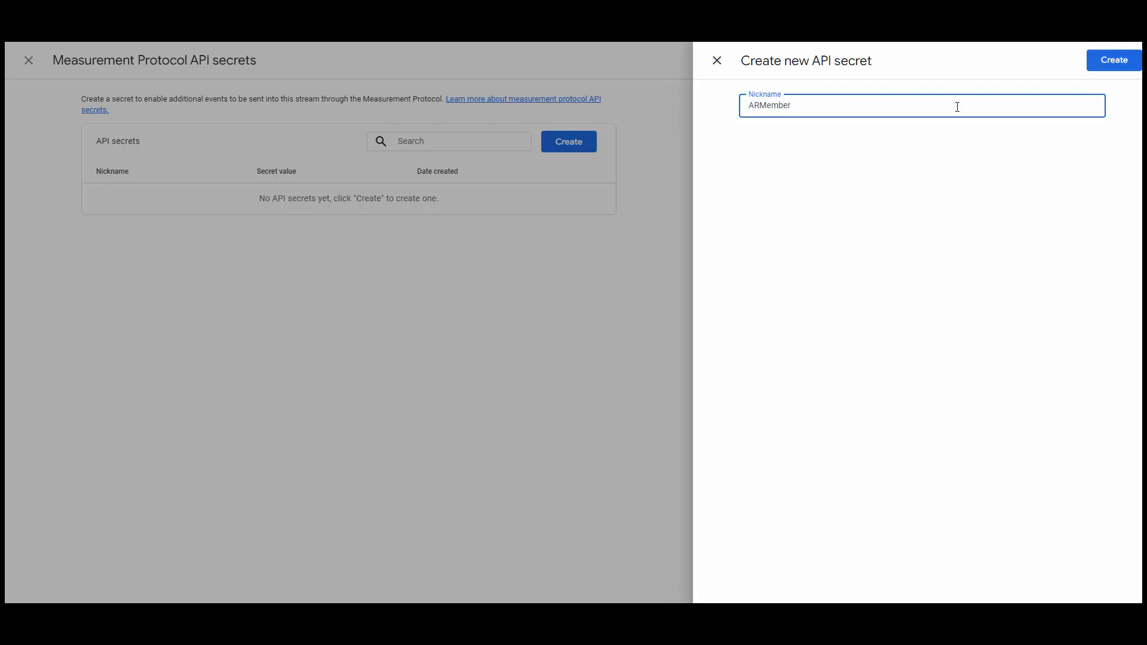
pyautogui.click(1116, 60)
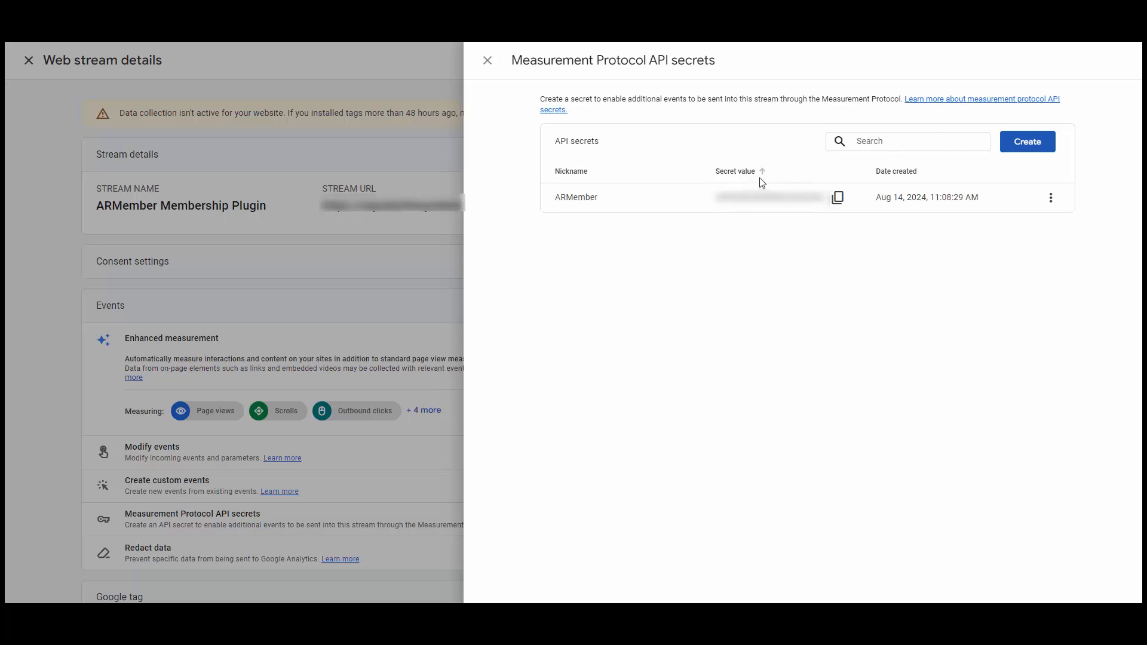
pyautogui.click(837, 200)
pyautogui.hotkey('ctrl', 'v')
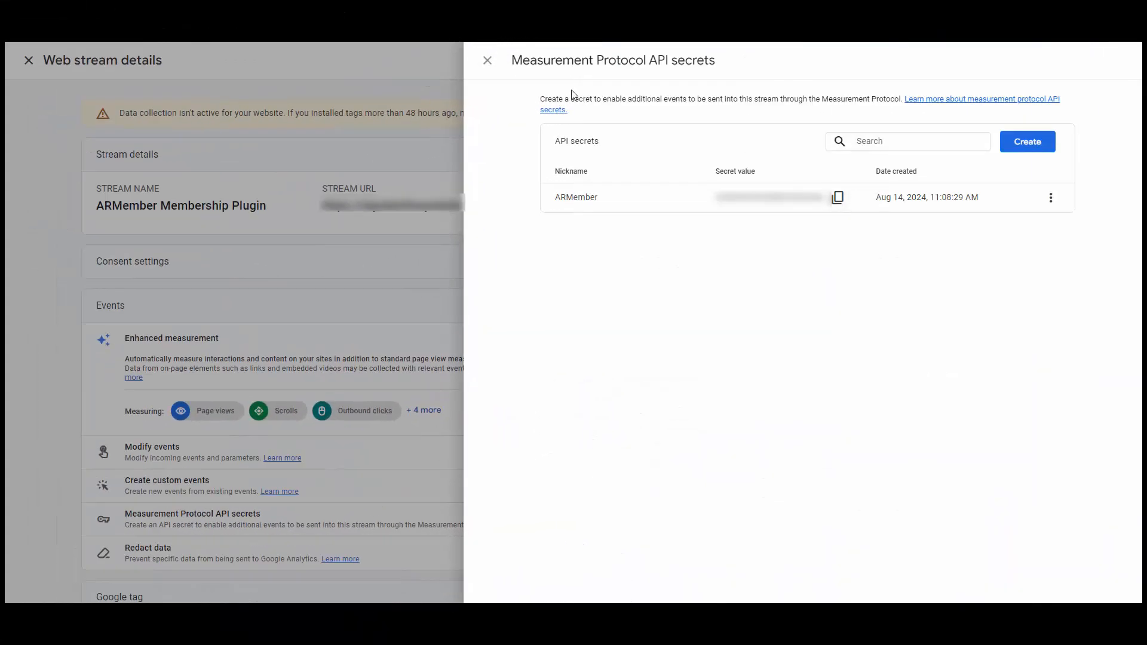
# Save ARMember's Conversion Tracking Configuration with the Google Analytics ID and API Secret.
pyautogui.click(495, 63)
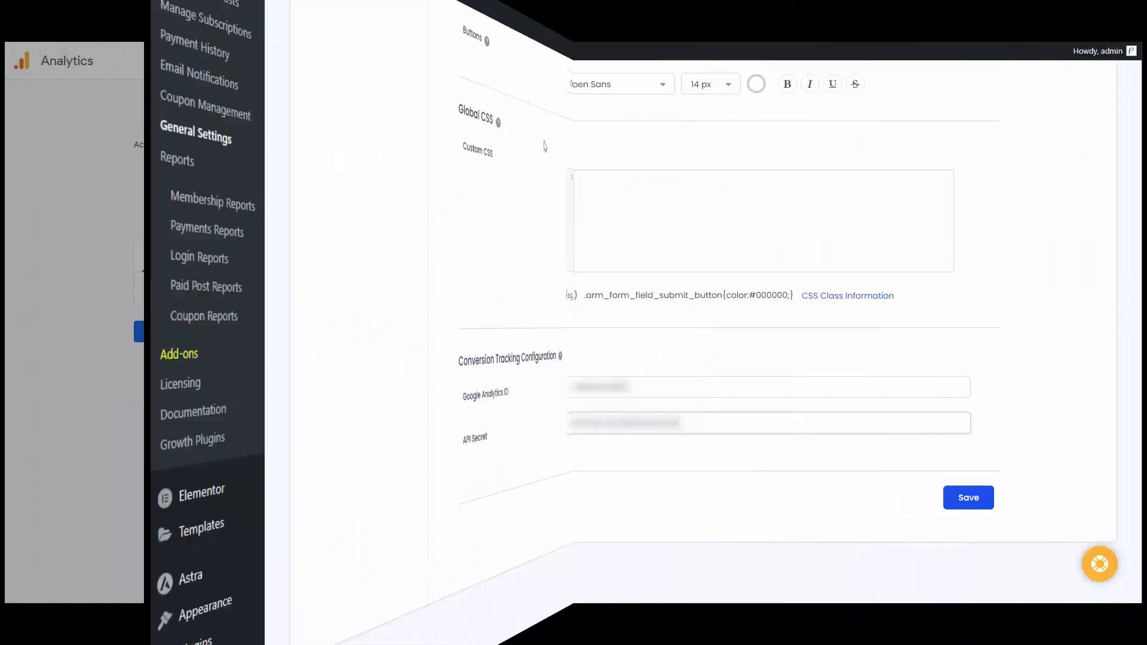
pyautogui.click(960, 492)
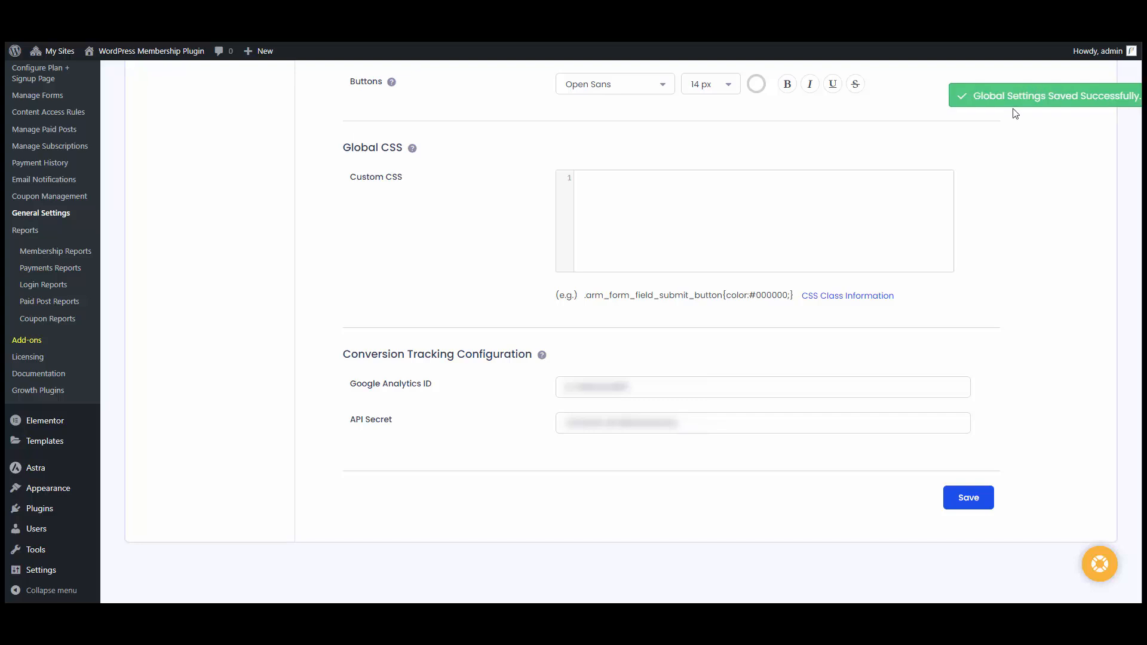
pyautogui.scroll(20, 1007, 124)
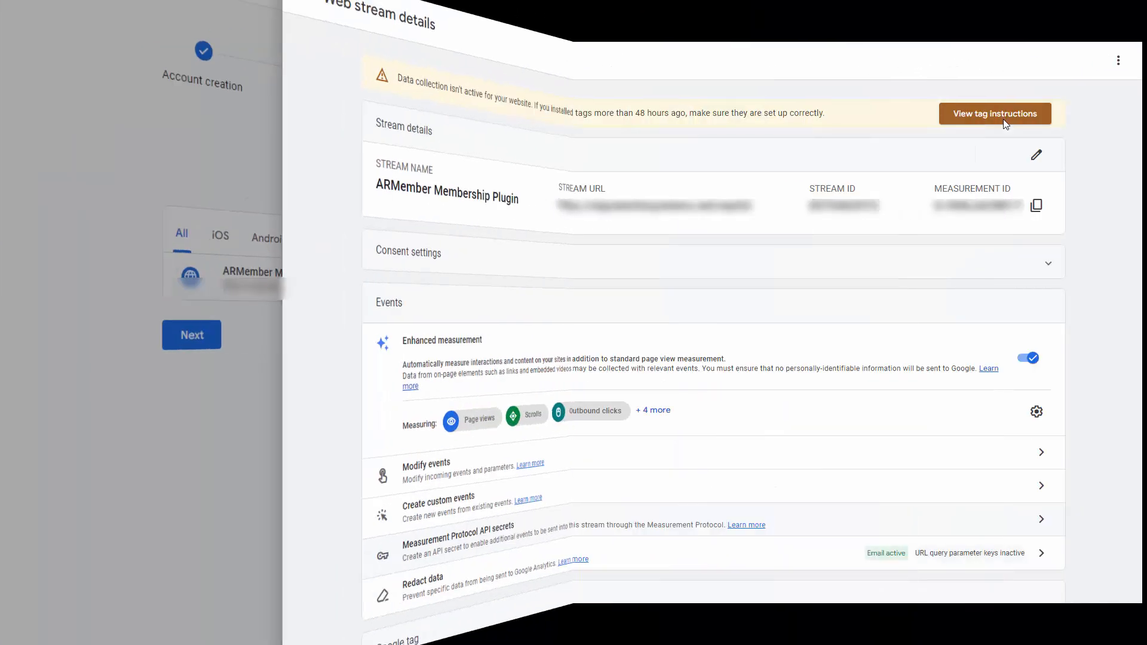
# Close the web stream details, finish the data collection step and go to the ARMember property's Home page.
pyautogui.click(257, 62)
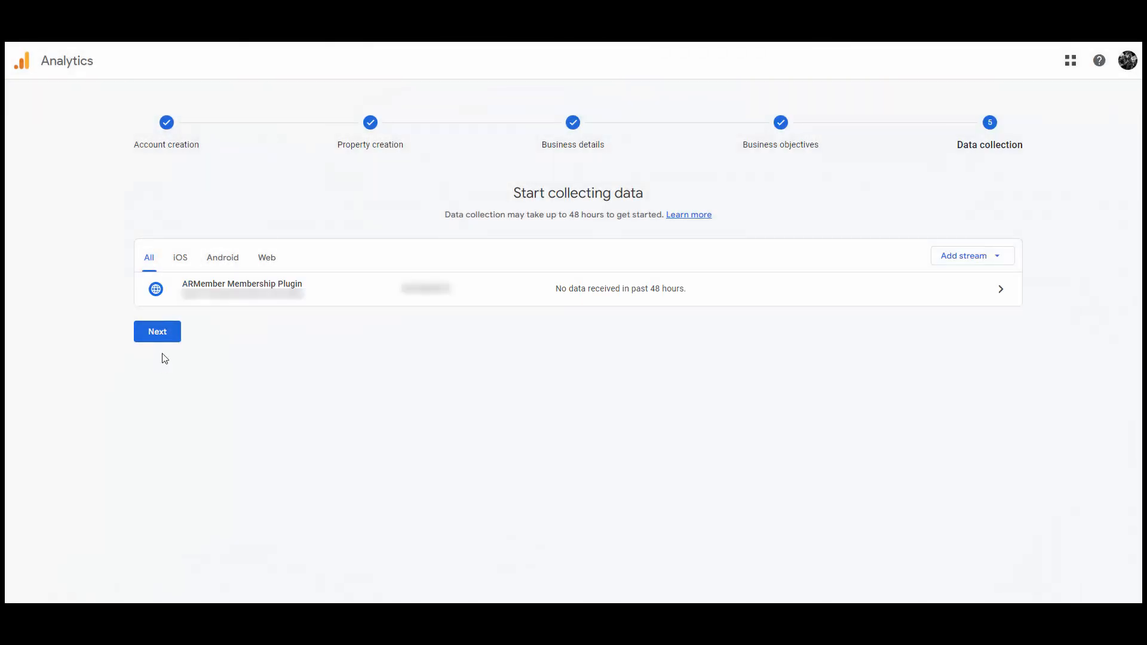
pyautogui.click(159, 338)
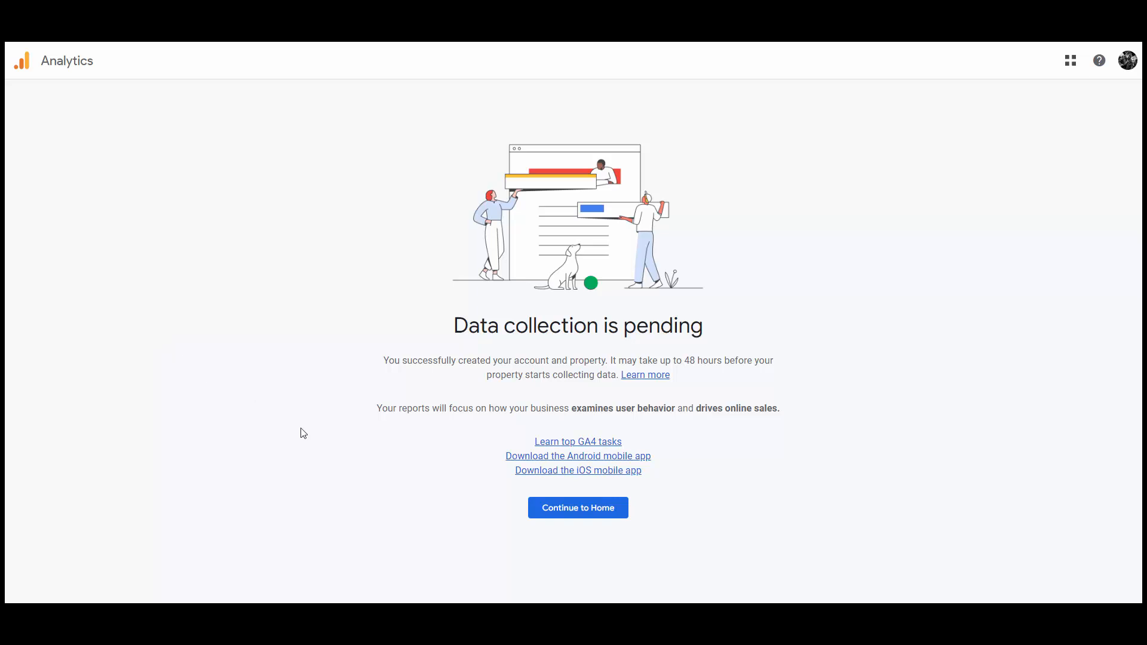
pyautogui.click(576, 509)
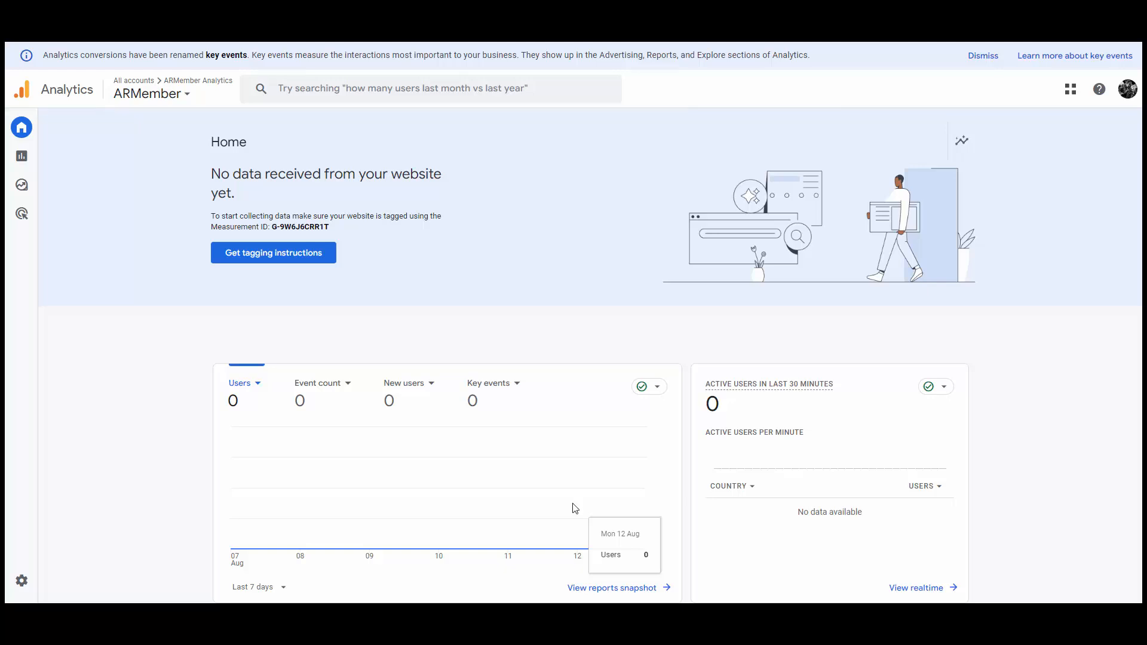
# Open Reports and view the ARMember property's Realtime overview, which shows zero users.
pyautogui.scroll(-3, 584, 478)
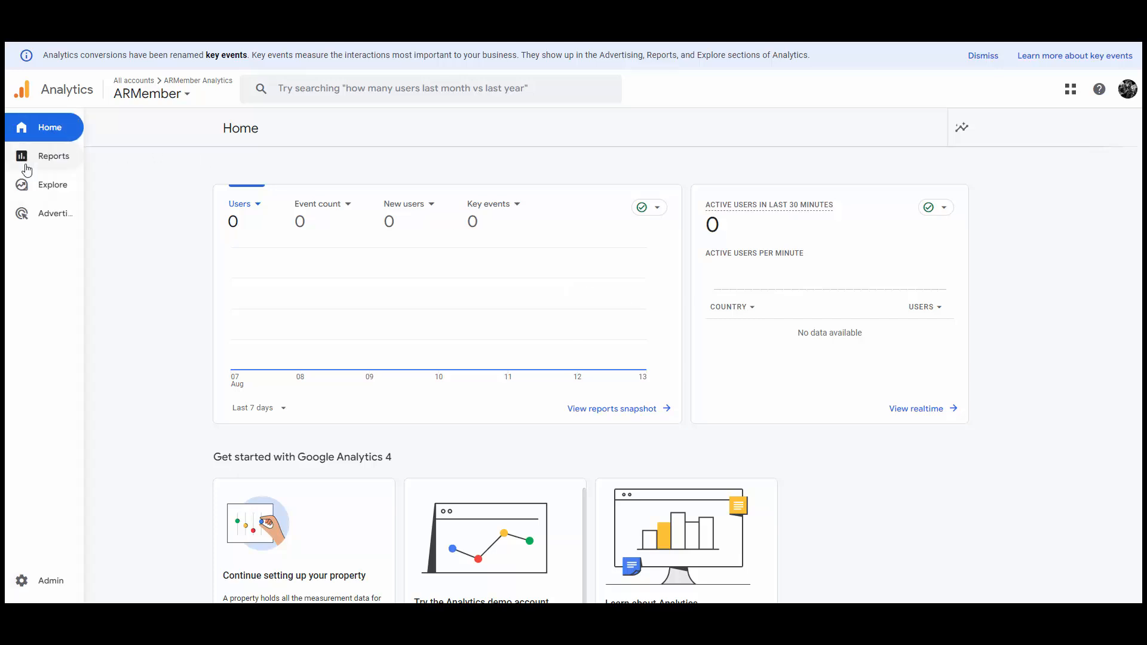
pyautogui.click(56, 157)
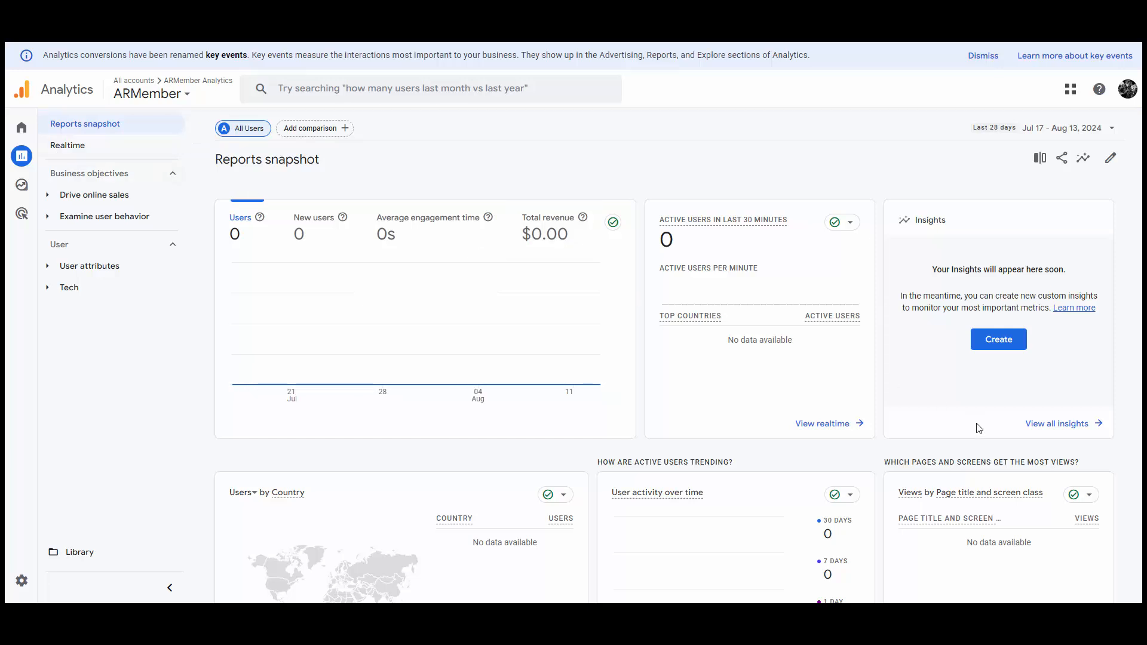
pyautogui.scroll(-4, 772, 393)
pyautogui.scroll(4, 908, 424)
pyautogui.click(91, 148)
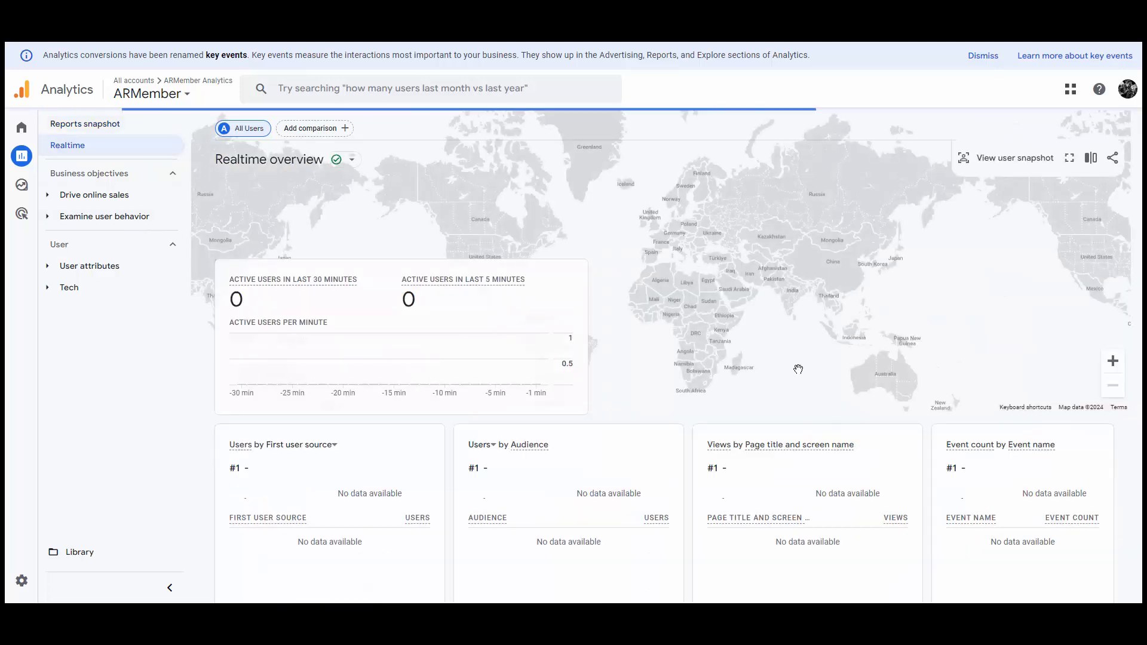
pyautogui.scroll(-1, 798, 369)
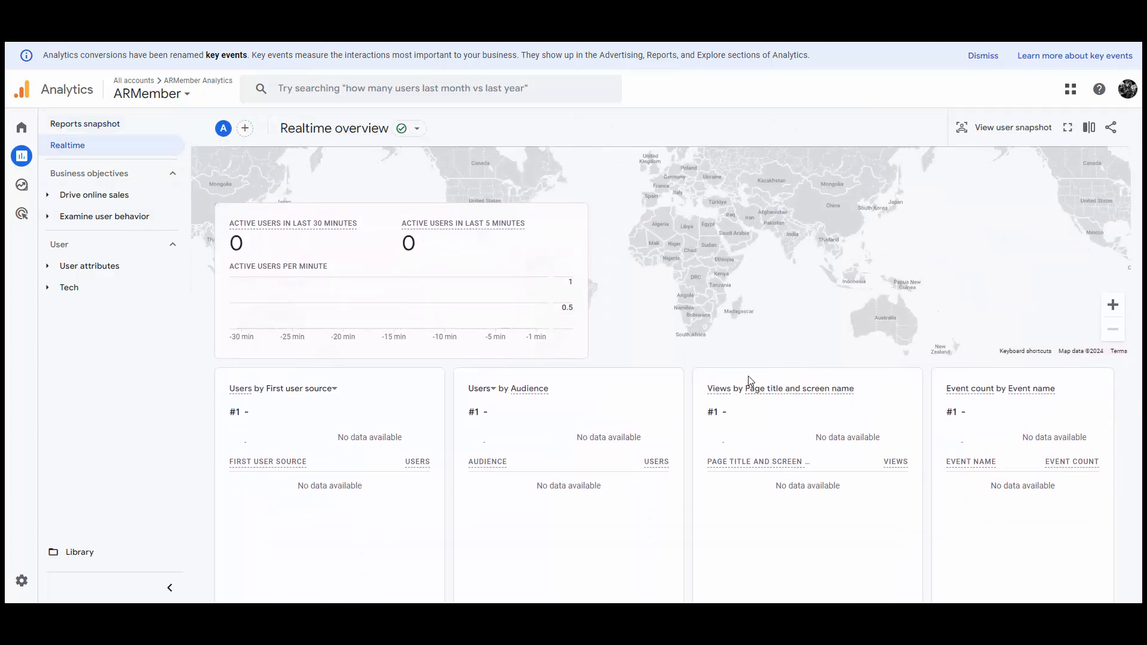
pyautogui.scroll(1, 751, 382)
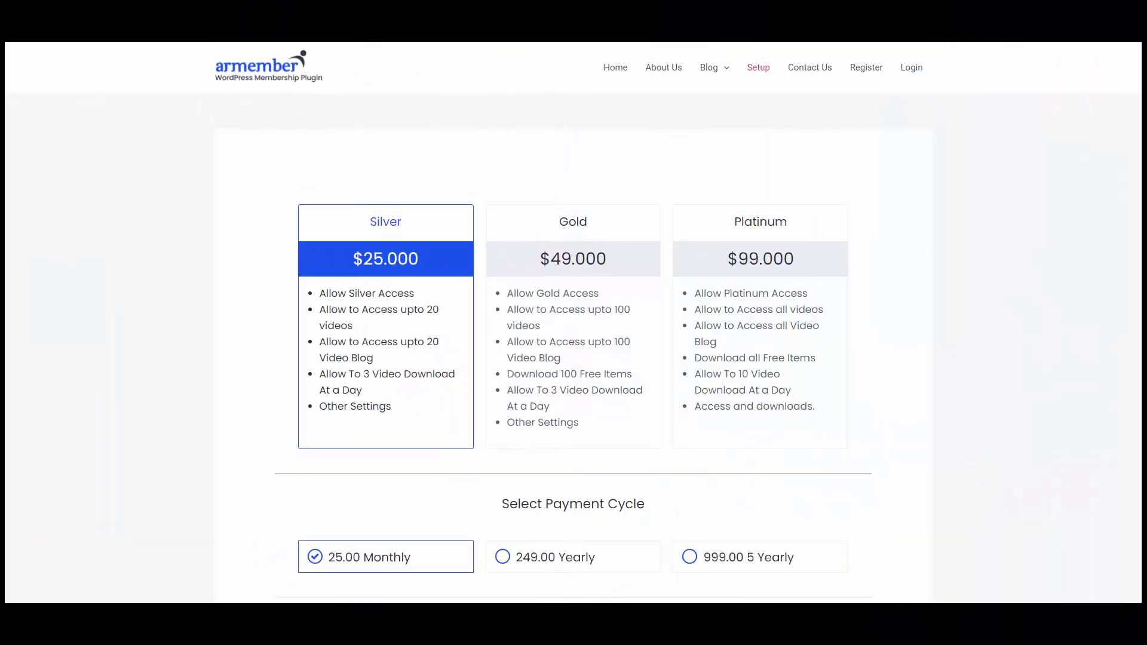
# Choose the Gold membership plan with the 499.00 Yearly payment cycle.
pyautogui.scroll(-2, 640, 213)
pyautogui.click(640, 213)
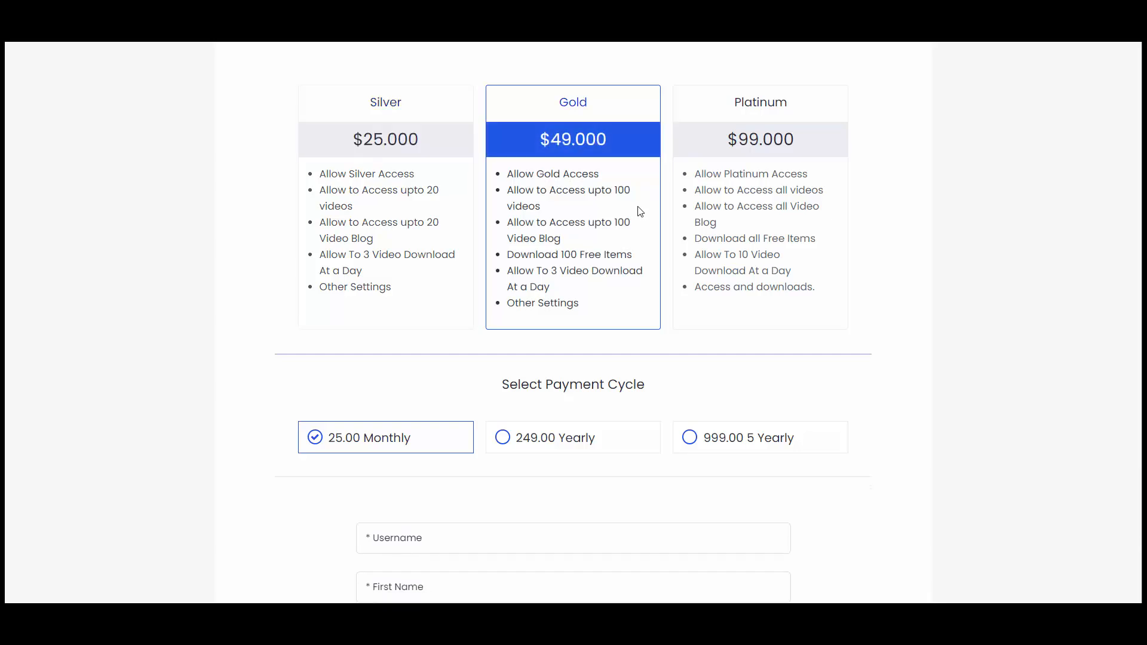
pyautogui.scroll(-2, 639, 212)
pyautogui.scroll(-2, 640, 213)
pyautogui.click(571, 202)
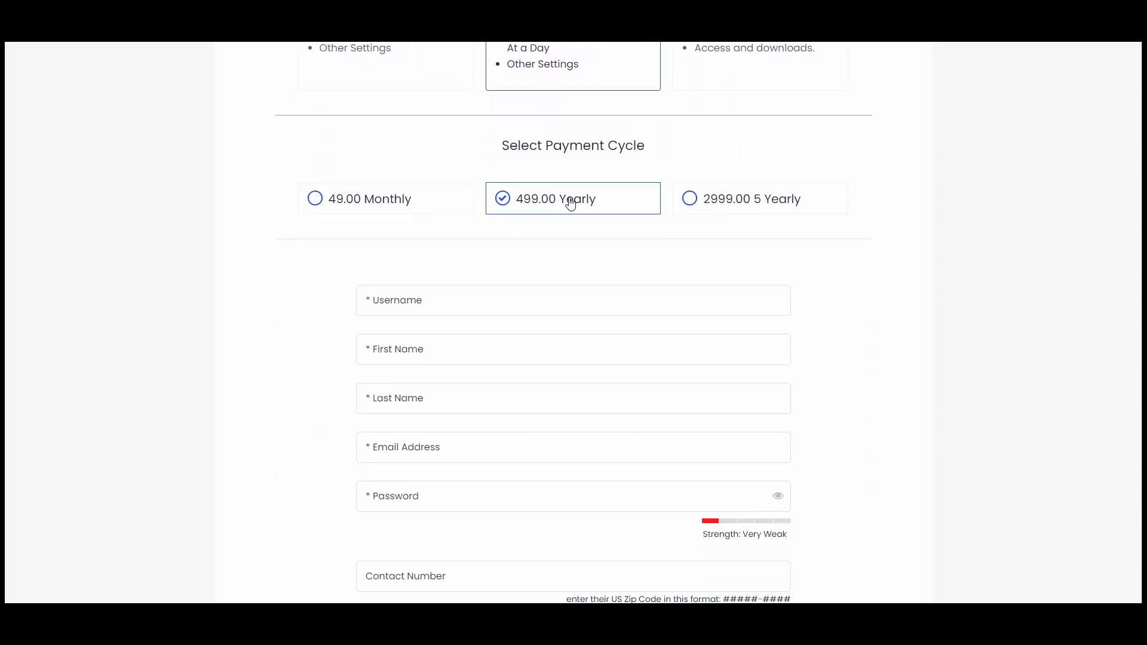
# Enter the username, first name and e-mail address in the signup form.
pyautogui.click(459, 292)
pyautogui.write('cox')
pyautogui.press('Tab')
pyautogui.write('C')
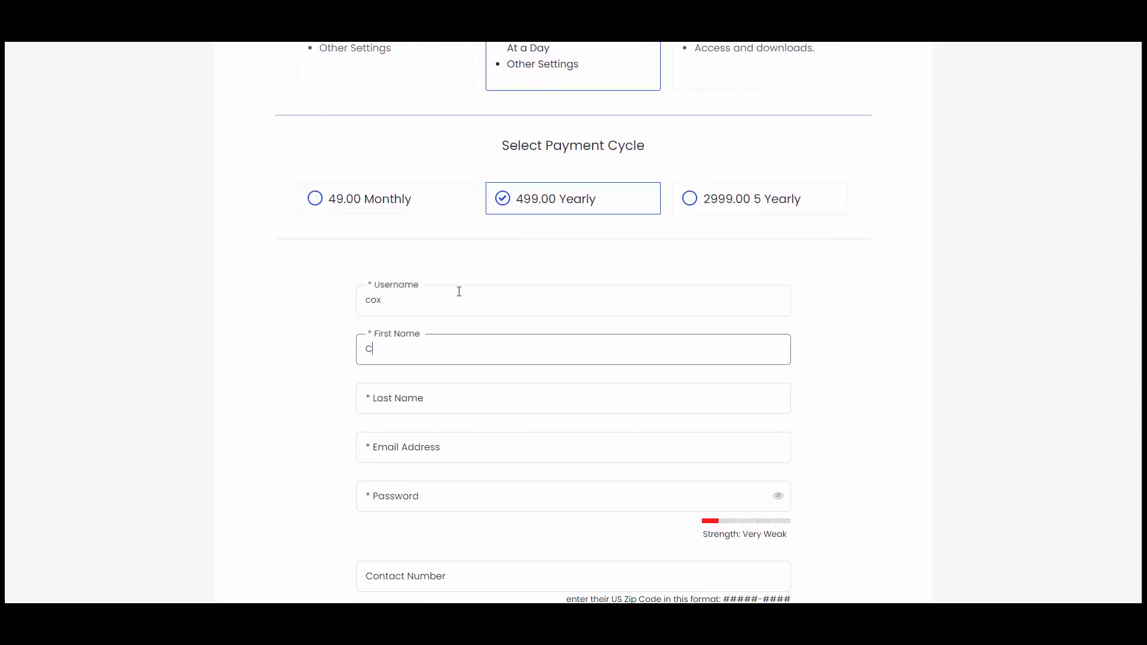
pyautogui.write('ox')
pyautogui.press('Tab')
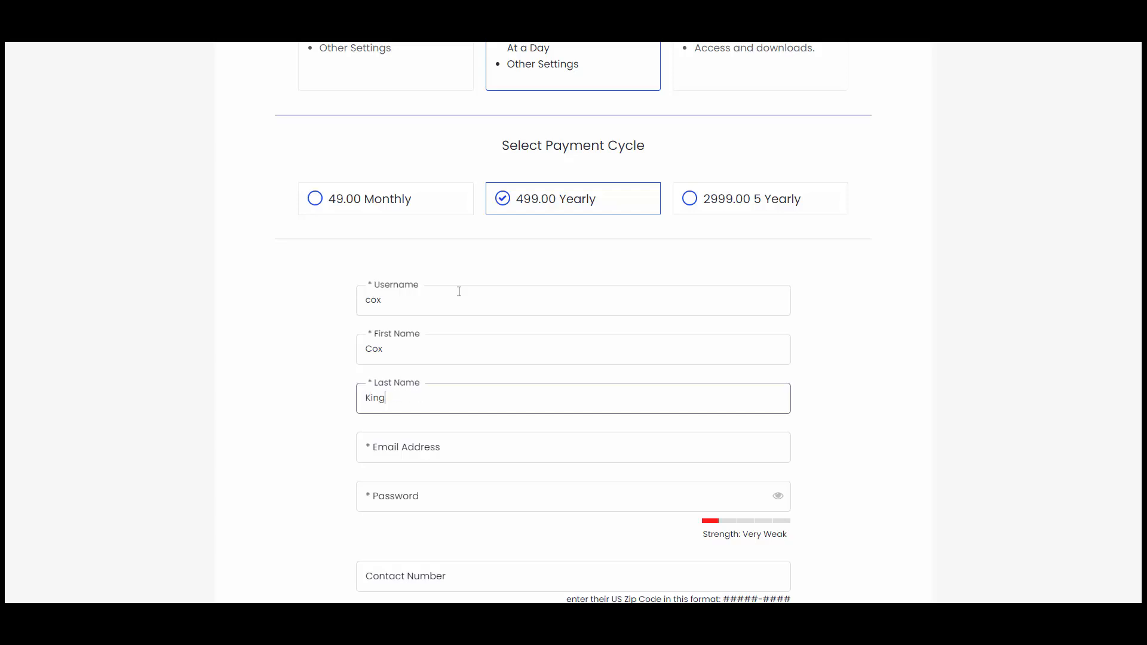
pyautogui.press('Tab')
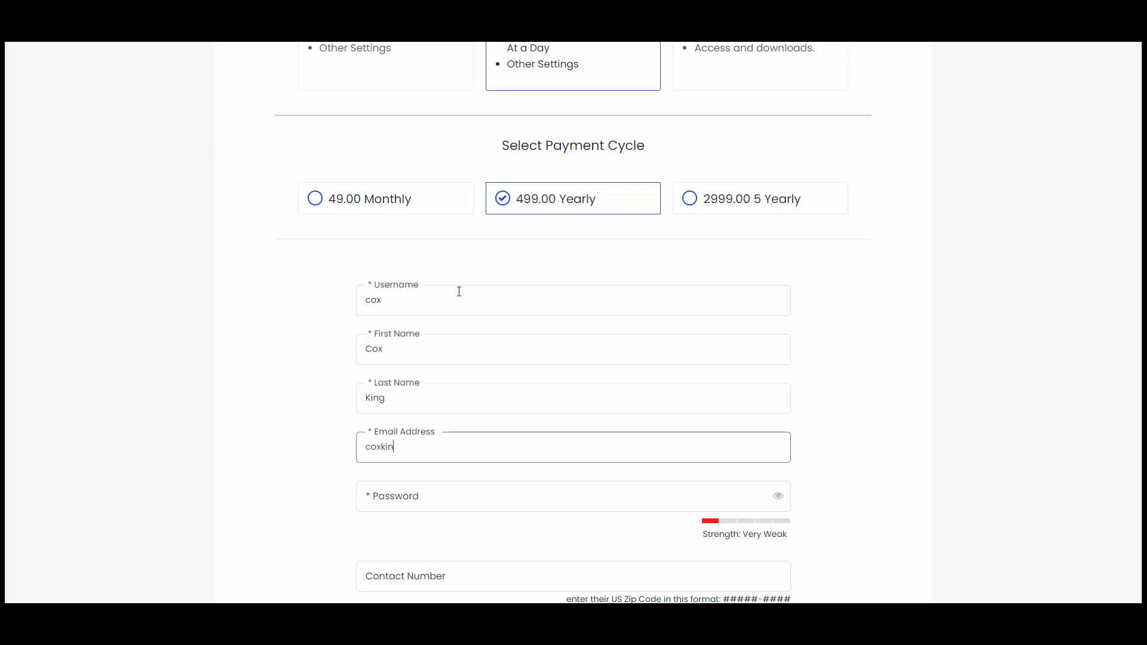
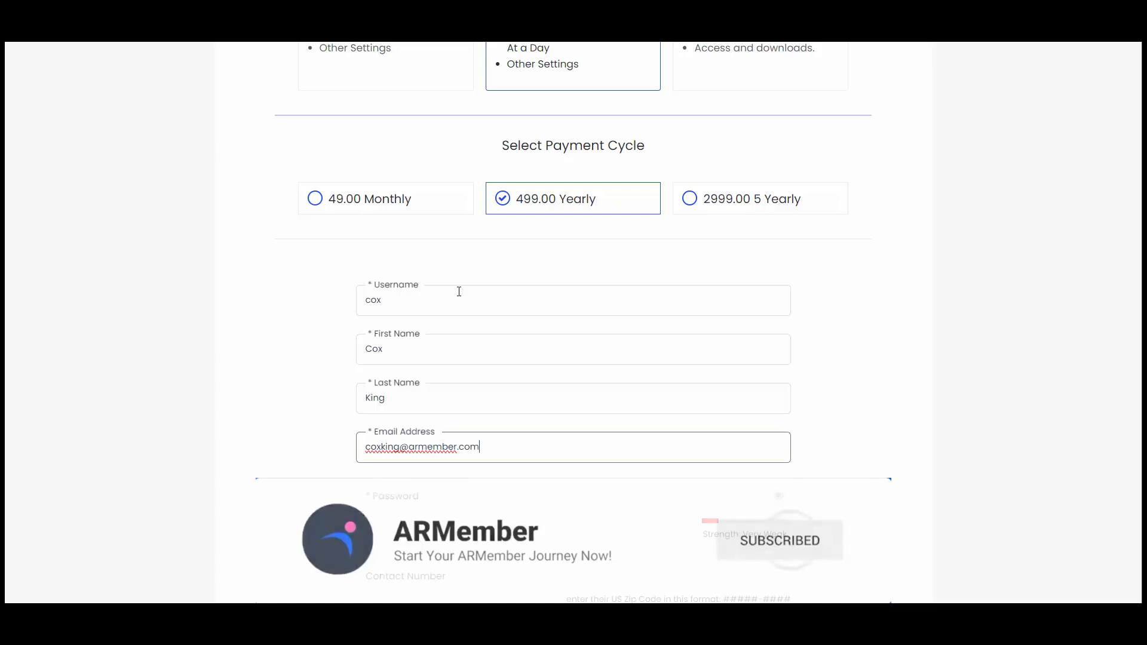
pyautogui.press('Tab')
# Enter the account password and add Boardgames and Public speaking as hobbies.
pyautogui.write('••••••')
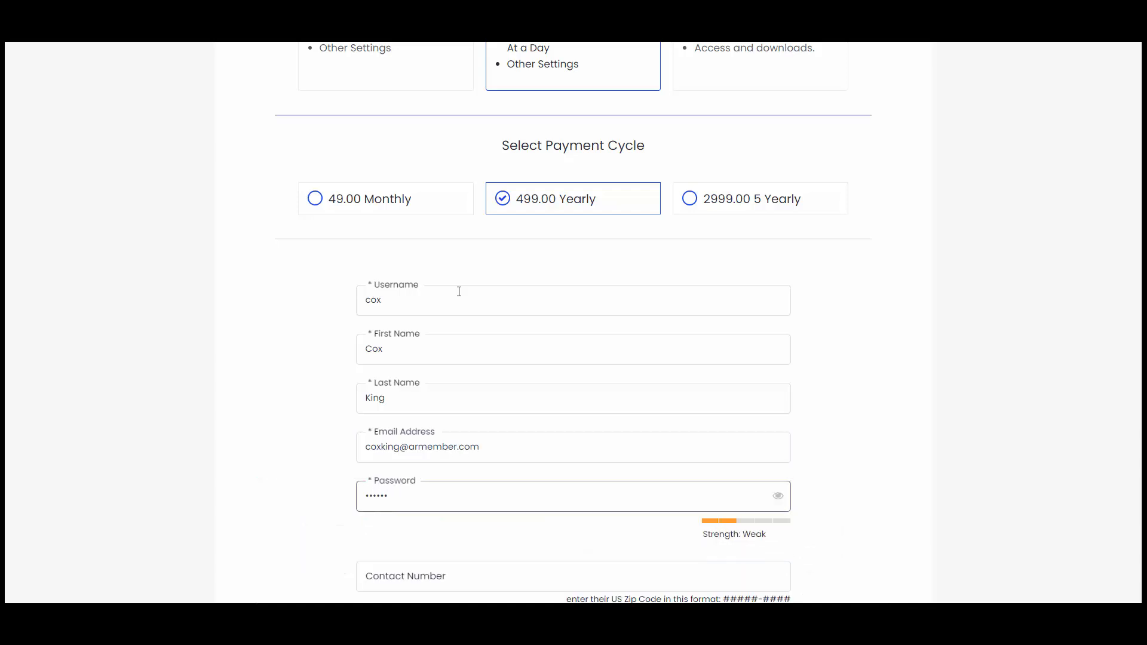
pyautogui.scroll(-5, 468, 293)
pyautogui.click(464, 279)
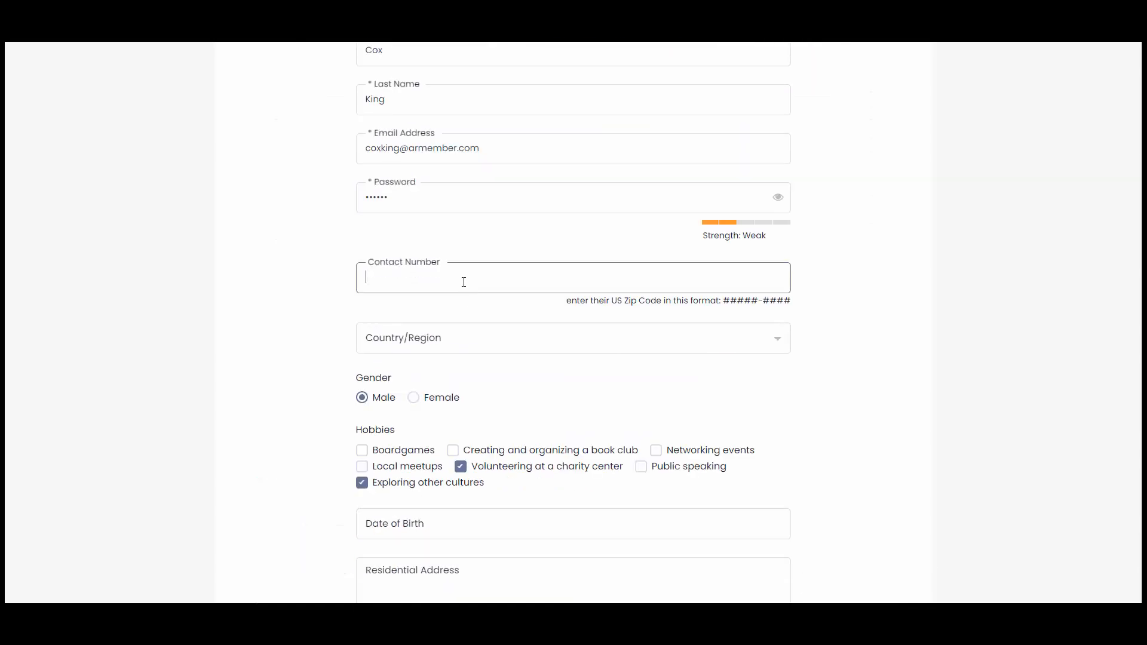
pyautogui.scroll(-3, 460, 279)
pyautogui.click(379, 269)
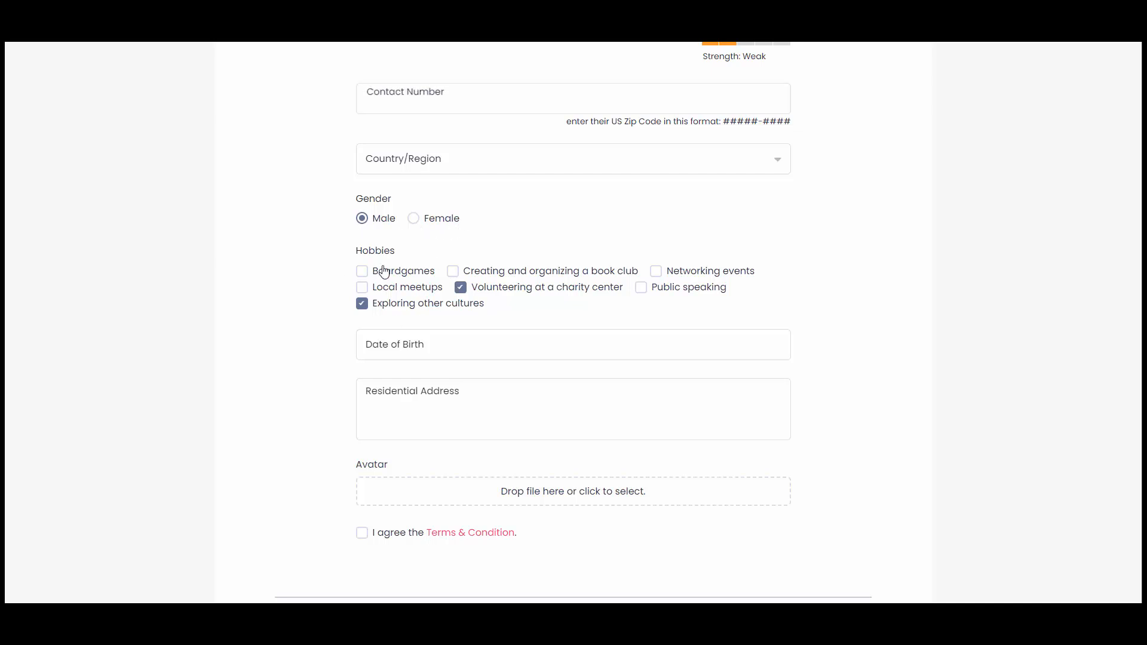
pyautogui.click(641, 287)
# Agree to the terms and conditions and choose Bank Transfer as the payment gateway.
pyautogui.scroll(-2, 411, 376)
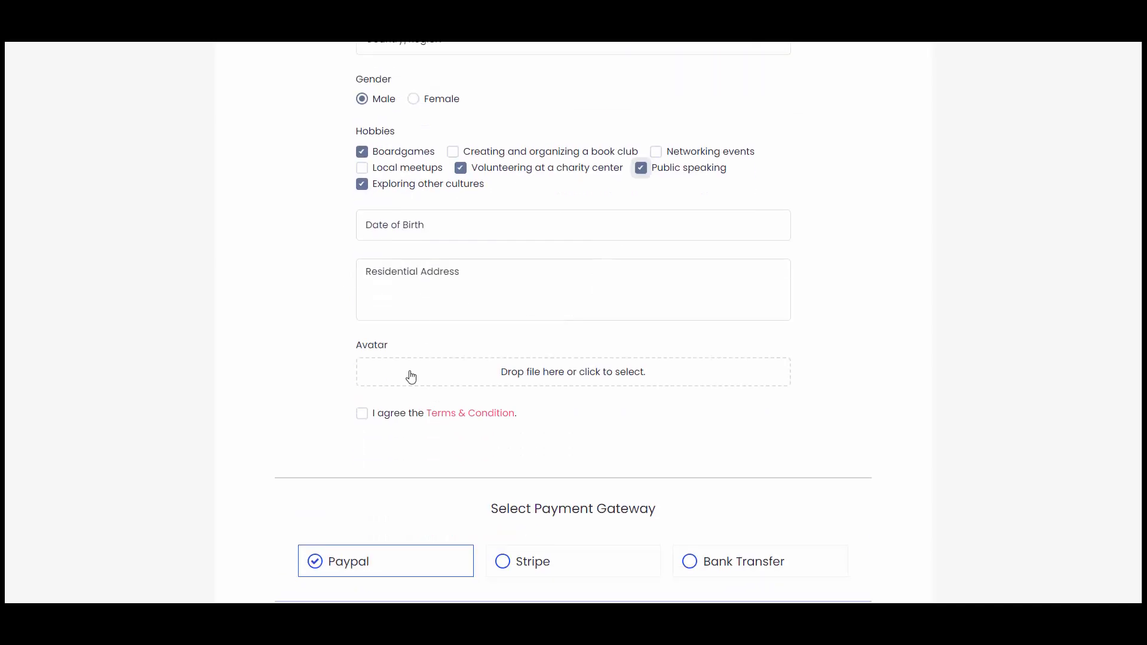
pyautogui.click(392, 418)
pyautogui.scroll(-4, 396, 405)
pyautogui.click(754, 338)
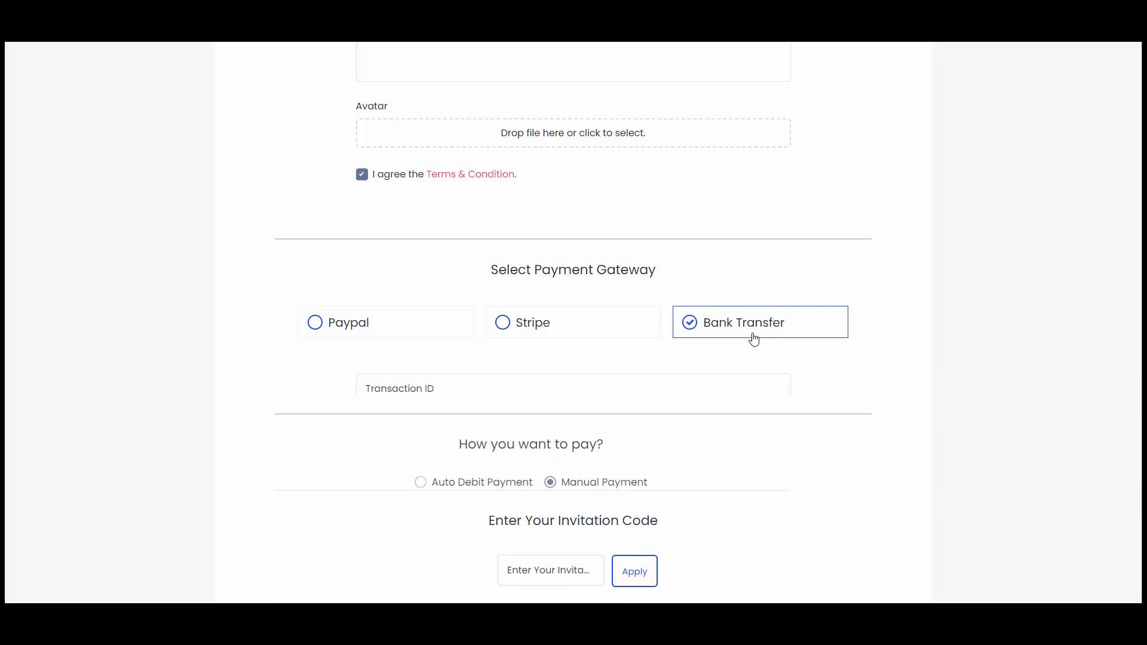
# Fill in the bank transfer details with note 'Done' and keep Cash as payment mode.
pyautogui.scroll(-3, 551, 251)
pyautogui.click(484, 226)
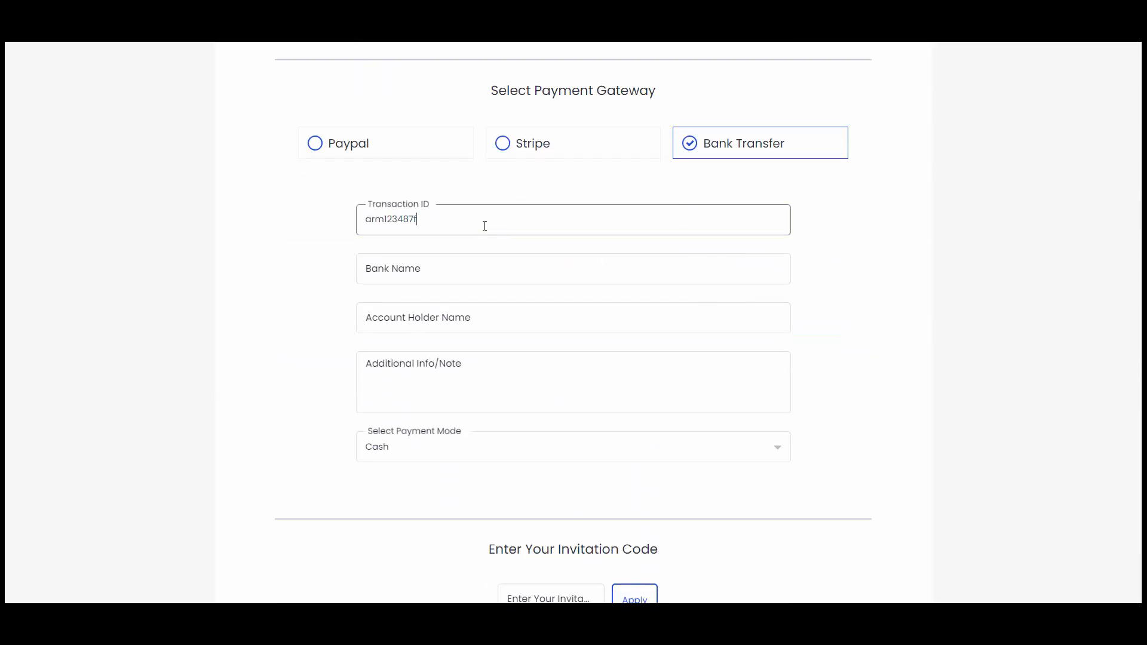
pyautogui.press('Tab')
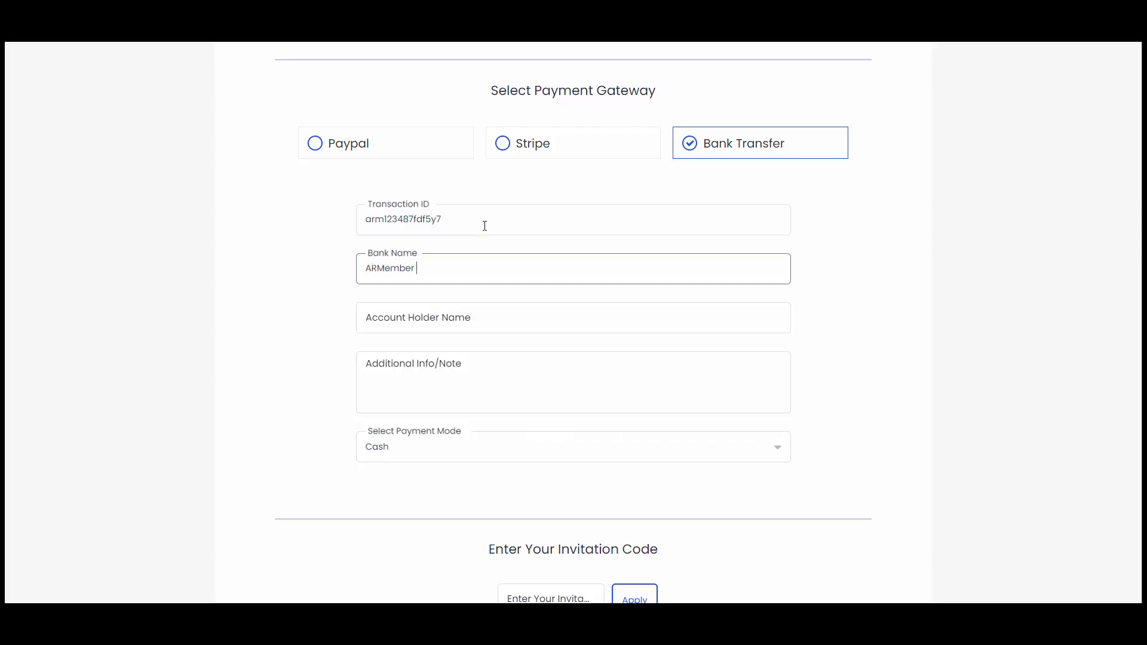
pyautogui.press('Tab')
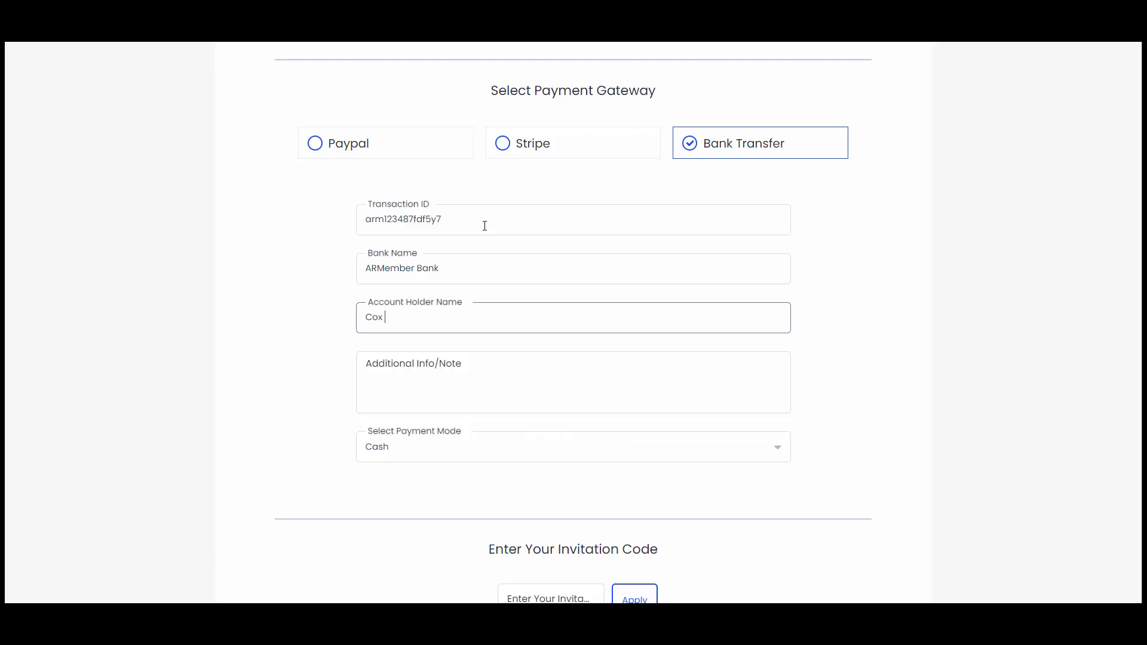
pyautogui.press('Tab')
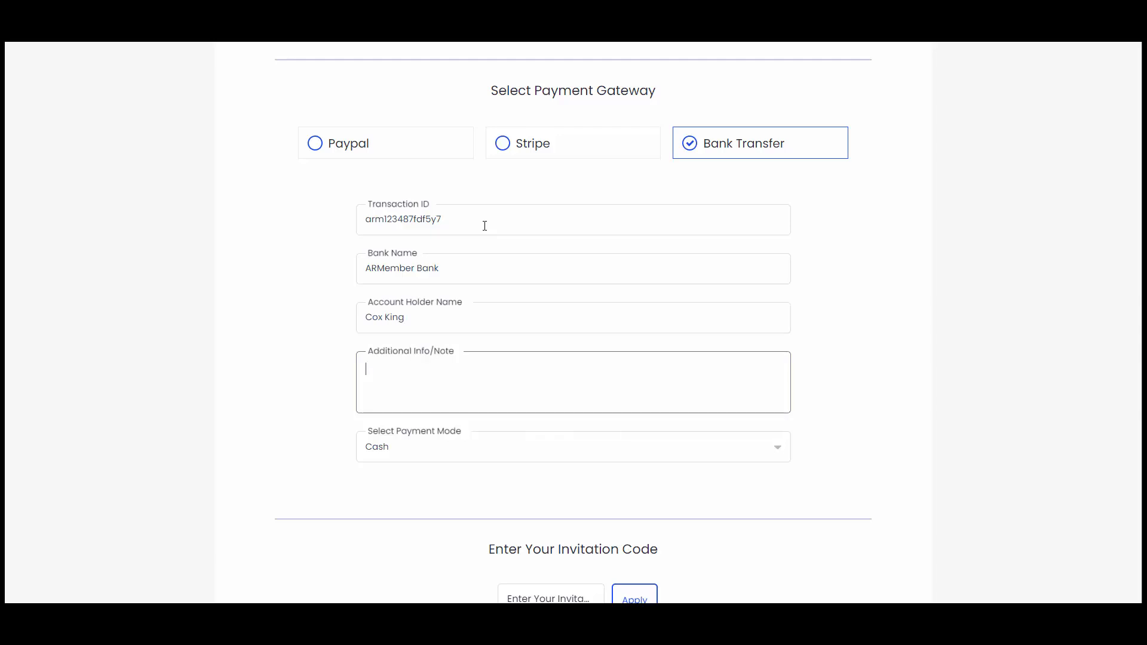
pyautogui.write('Done')
pyautogui.scroll(-1, 476, 299)
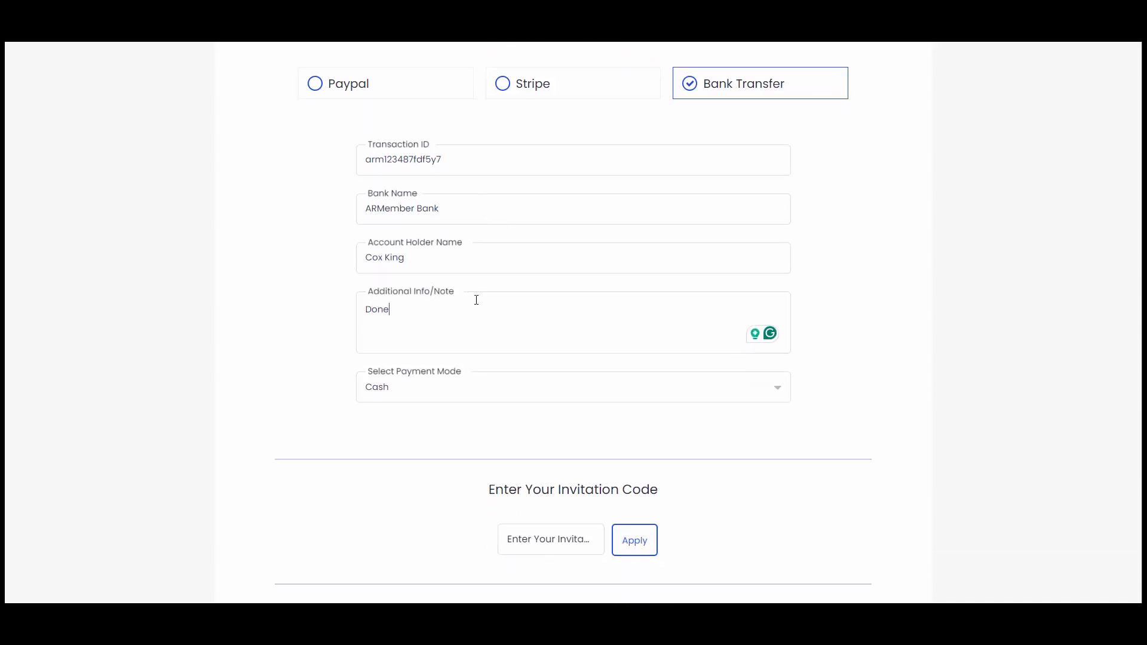
pyautogui.click(434, 390)
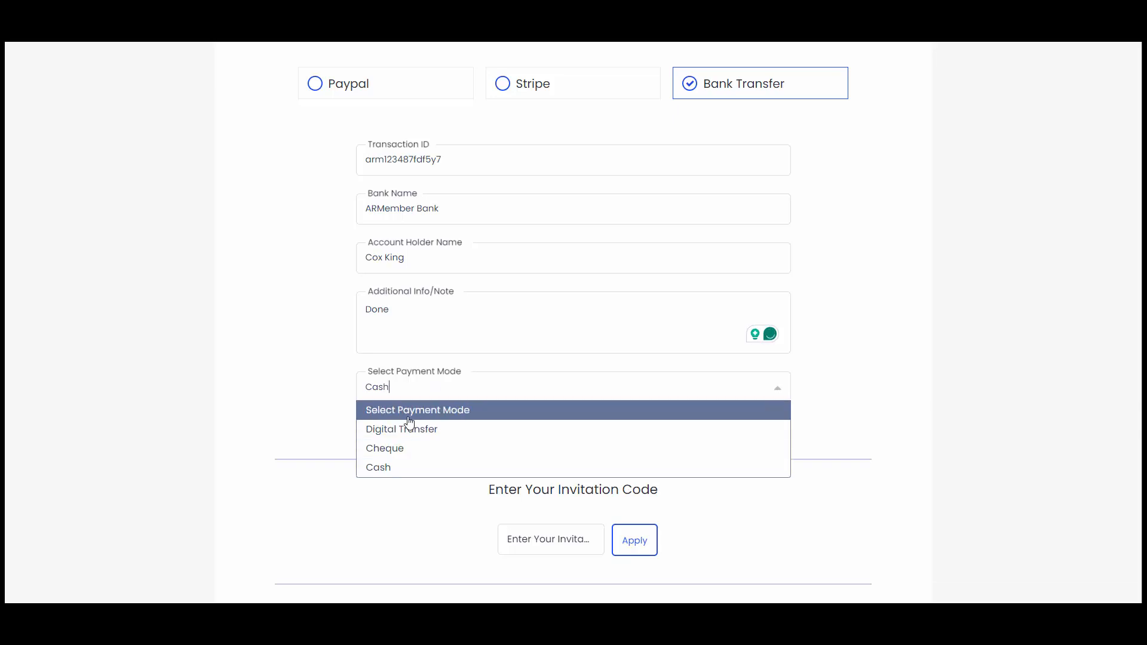
pyautogui.click(388, 469)
pyautogui.scroll(-6, 403, 445)
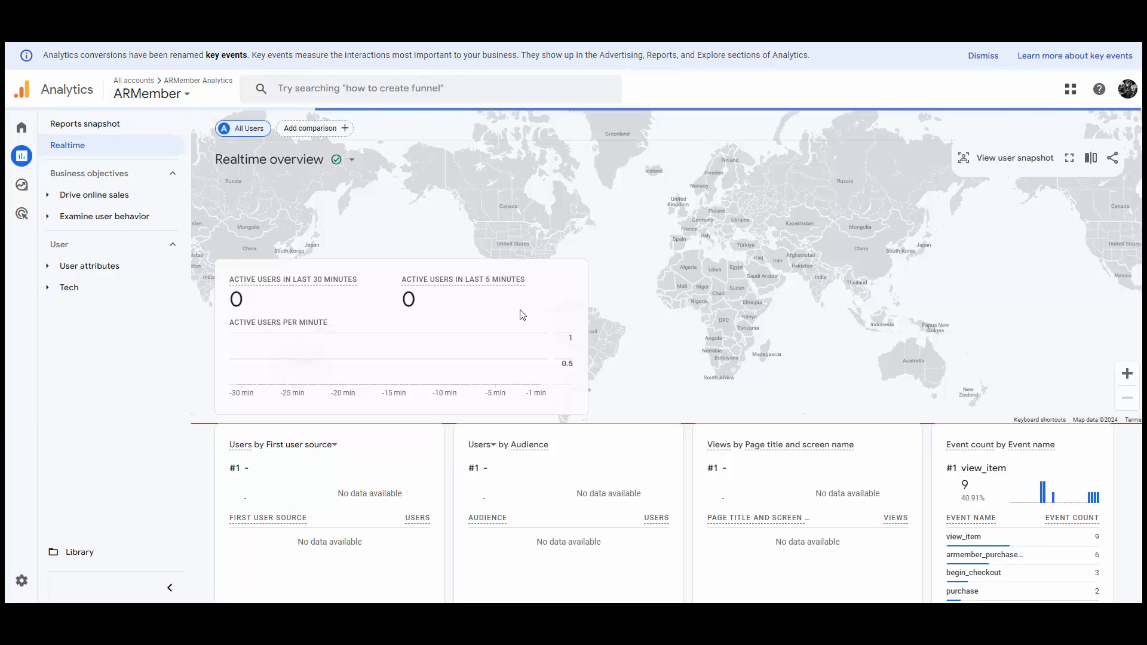
# Review the Realtime event counts for view_item, armember_purchase, begin_checkout and purchase.
pyautogui.scroll(-2, 523, 315)
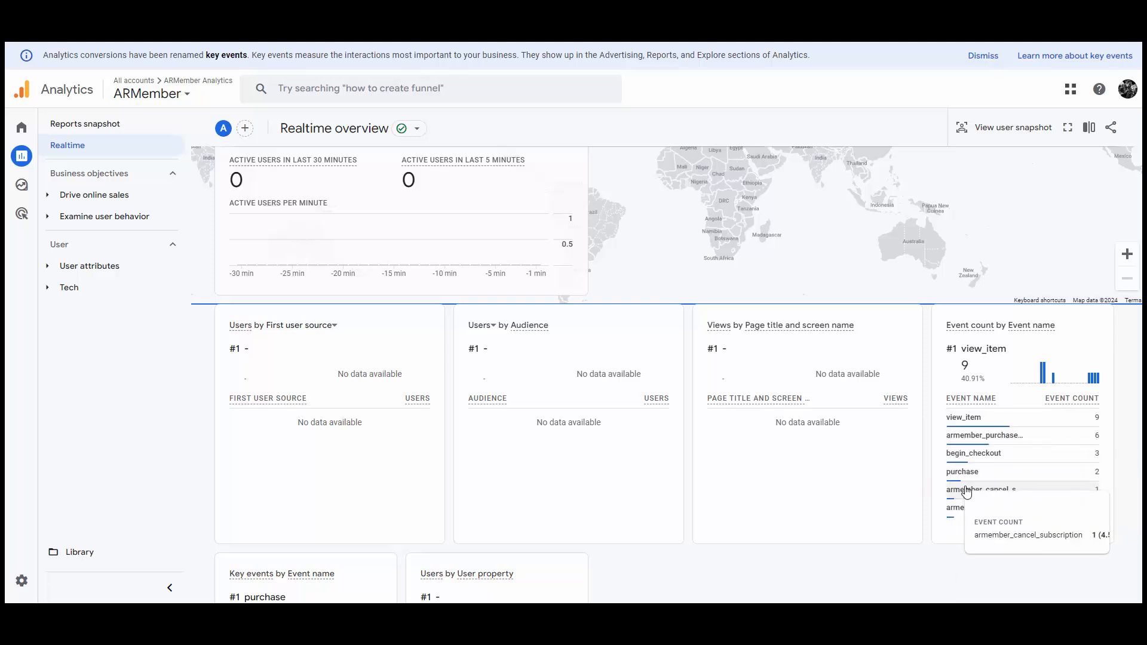
pyautogui.scroll(1, 966, 491)
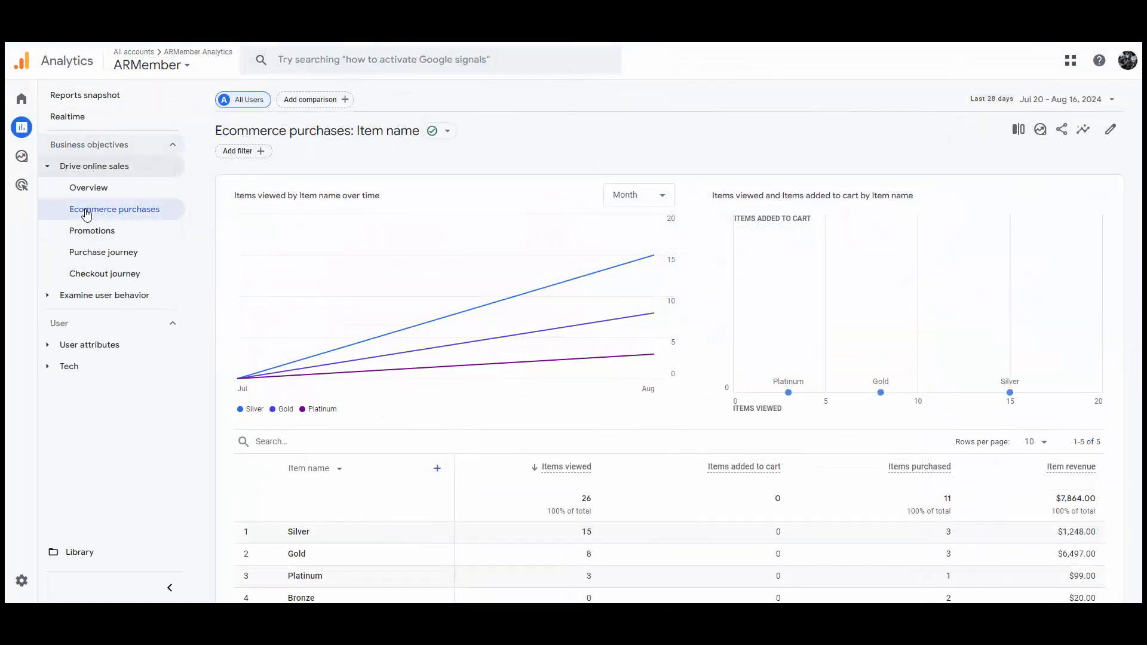
# Open the Events report under Examine user behavior.
pyautogui.moveTo(649, 221)
pyautogui.scroll(-2, 598, 239)
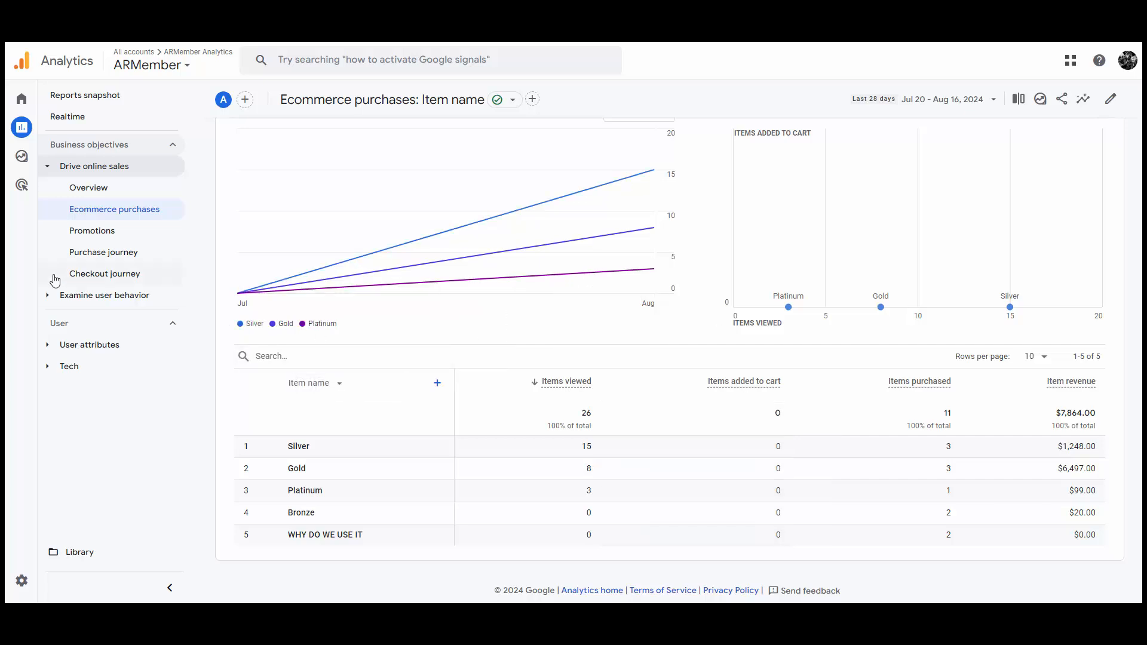
pyautogui.click(49, 301)
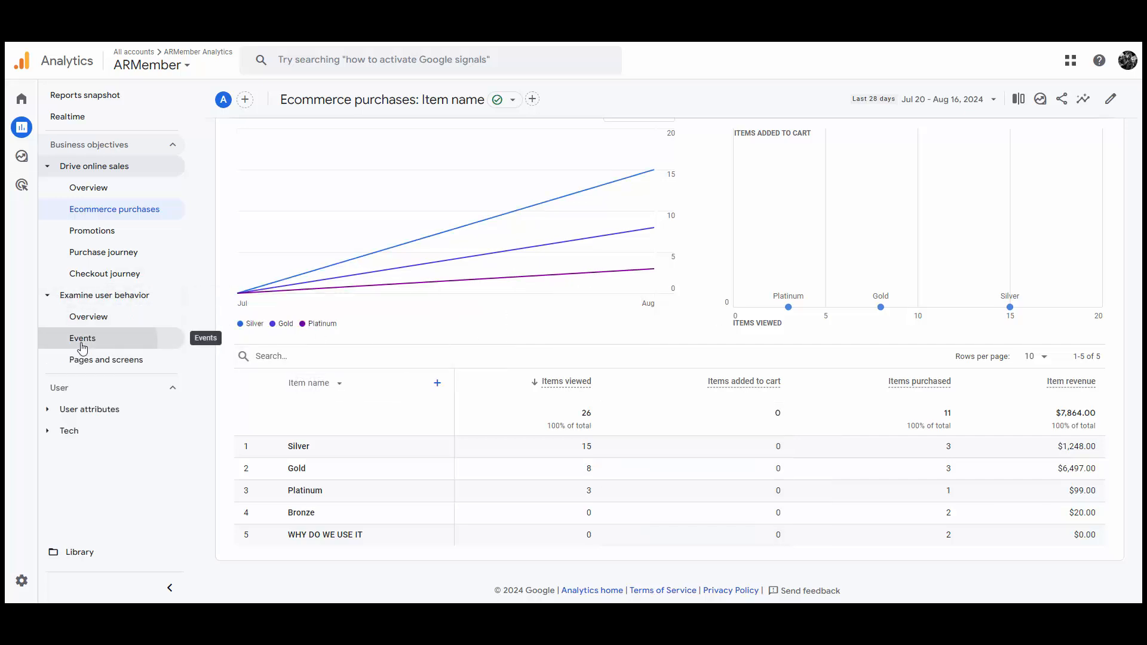
pyautogui.click(82, 344)
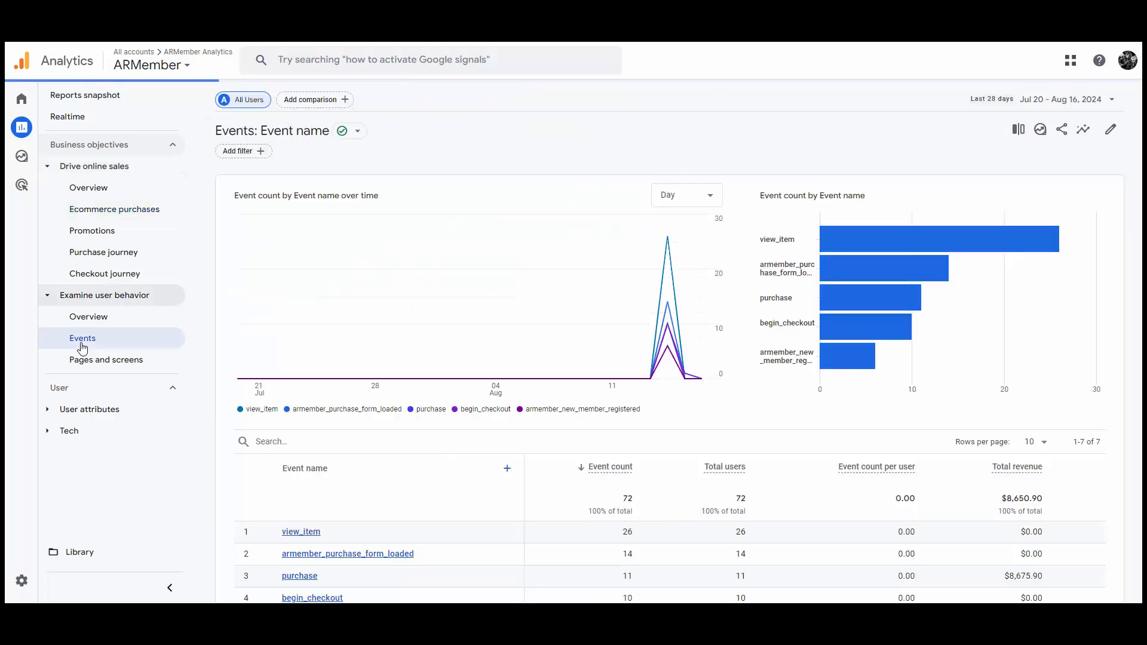
# Change the Events chart interval from Day to Month.
pyautogui.scroll(-2, 469, 285)
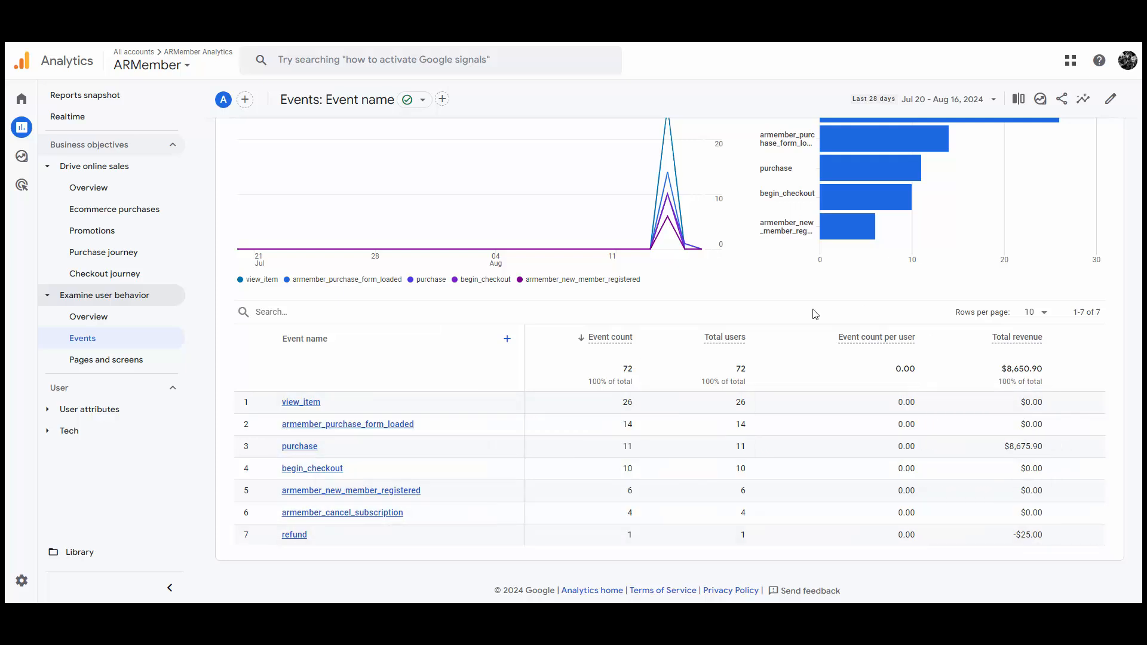
pyautogui.scroll(2, 827, 467)
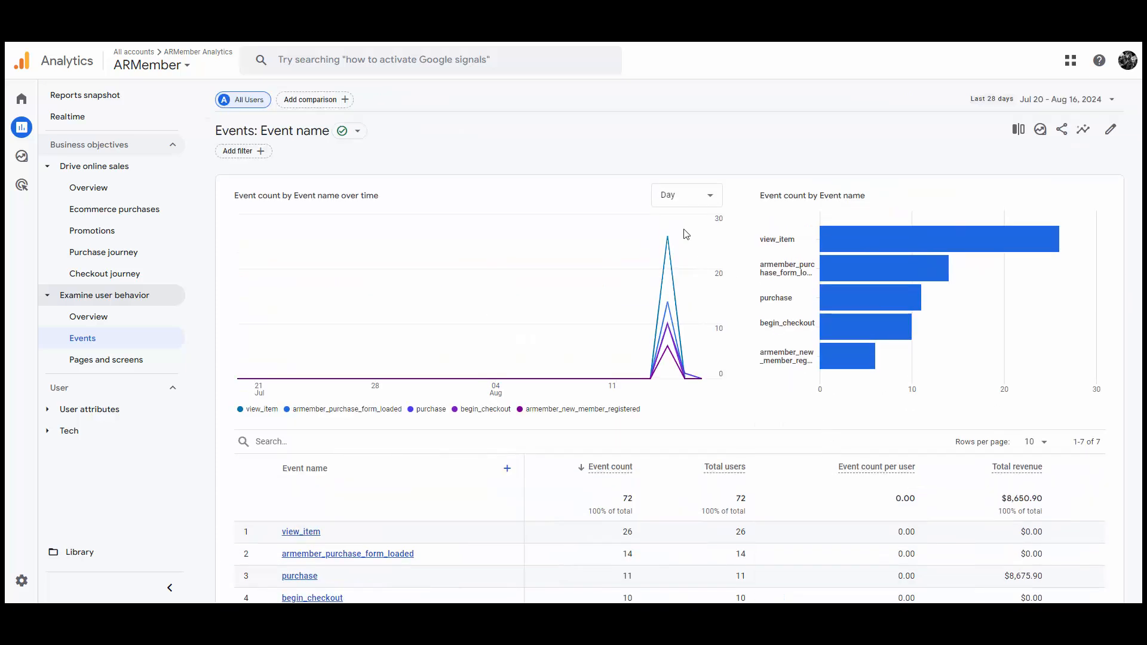
pyautogui.click(665, 193)
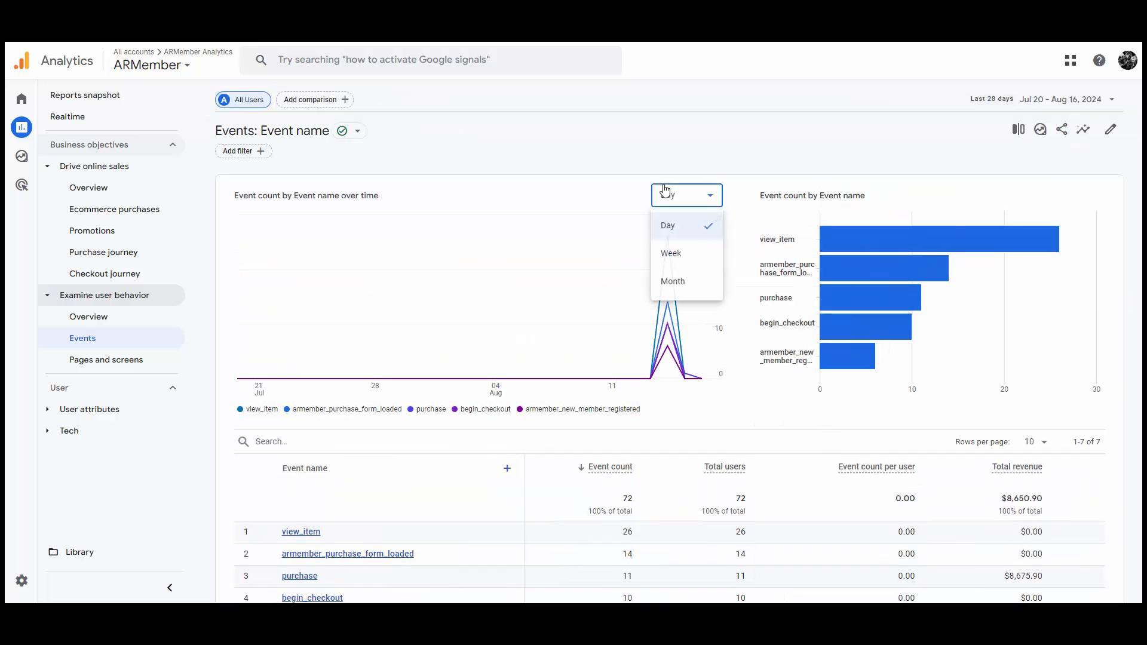
pyautogui.click(701, 290)
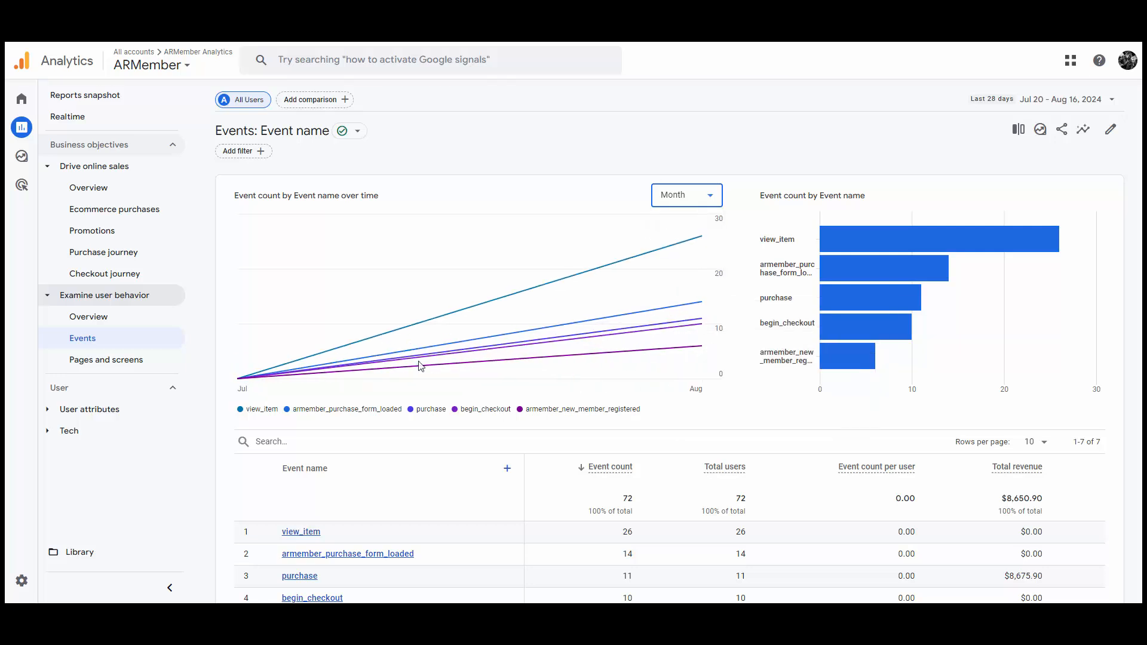
pyautogui.scroll(-2, 904, 395)
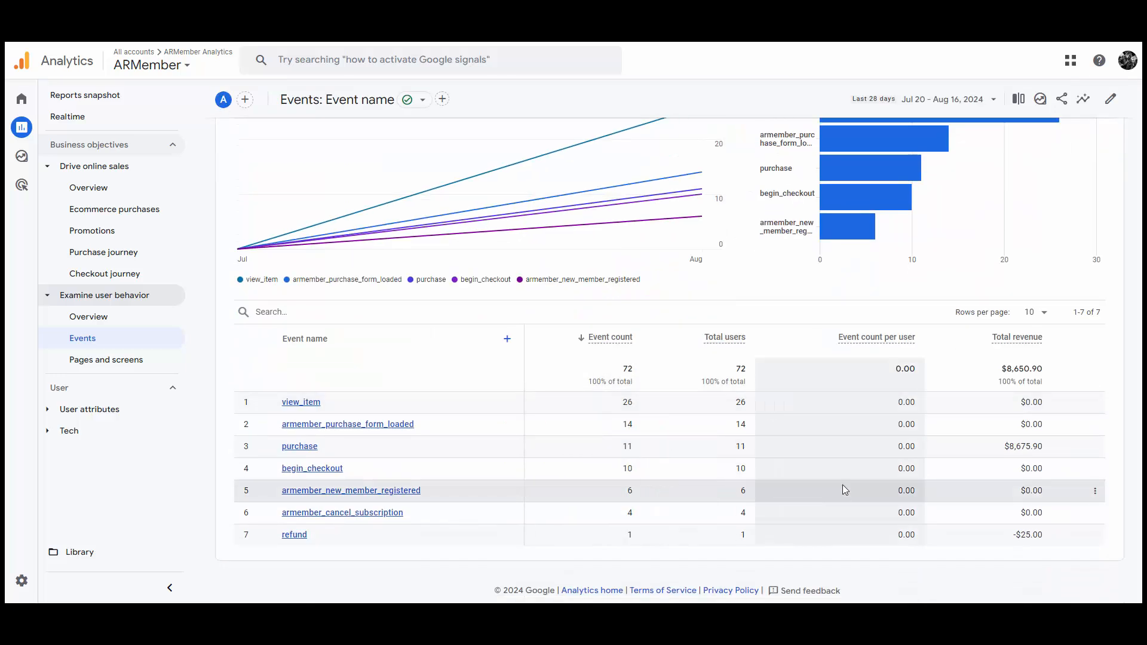
pyautogui.scroll(2, 843, 487)
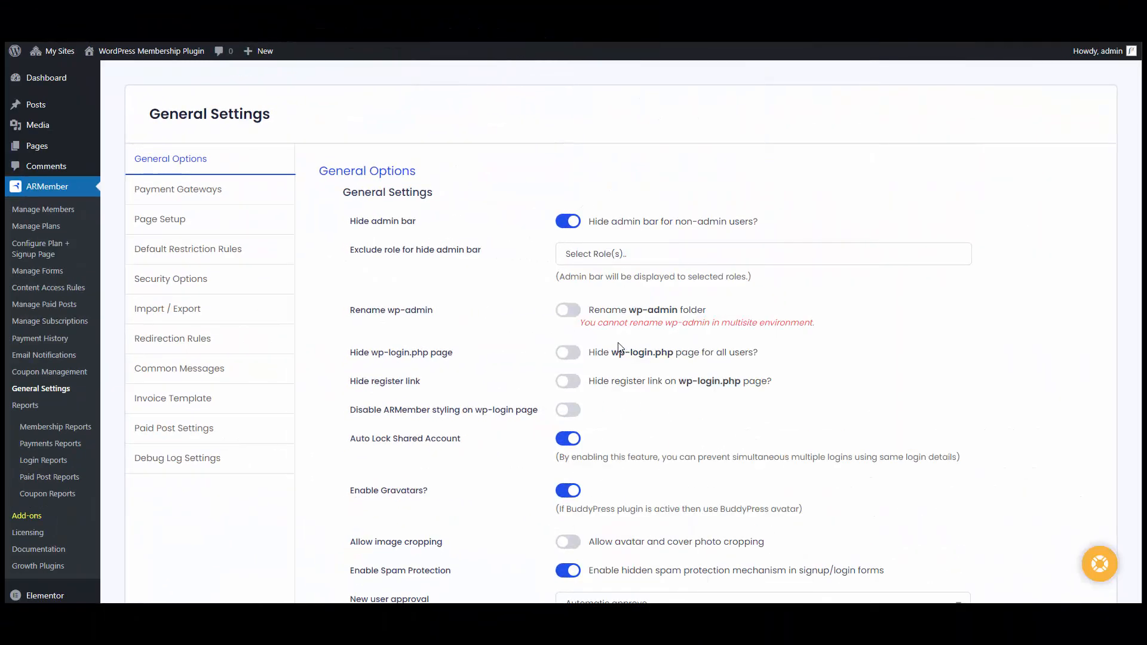
# Open Debug Log Settings and switch on the Conversion Tracking debug log.
pyautogui.click(200, 460)
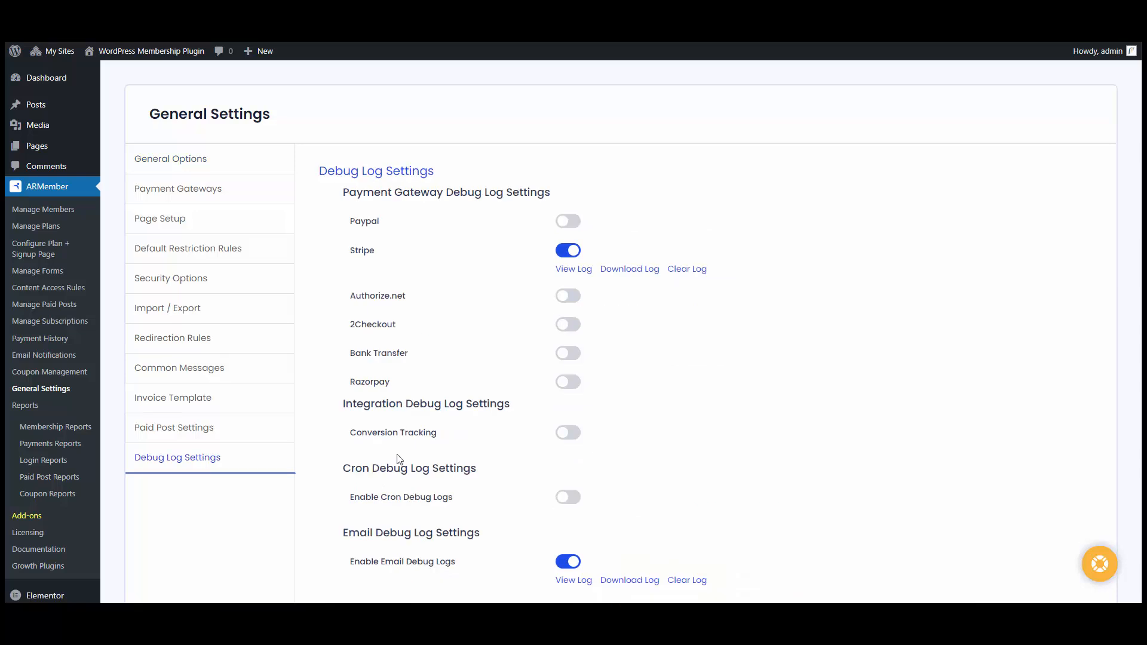
pyautogui.click(567, 432)
pyautogui.scroll(-1, 569, 432)
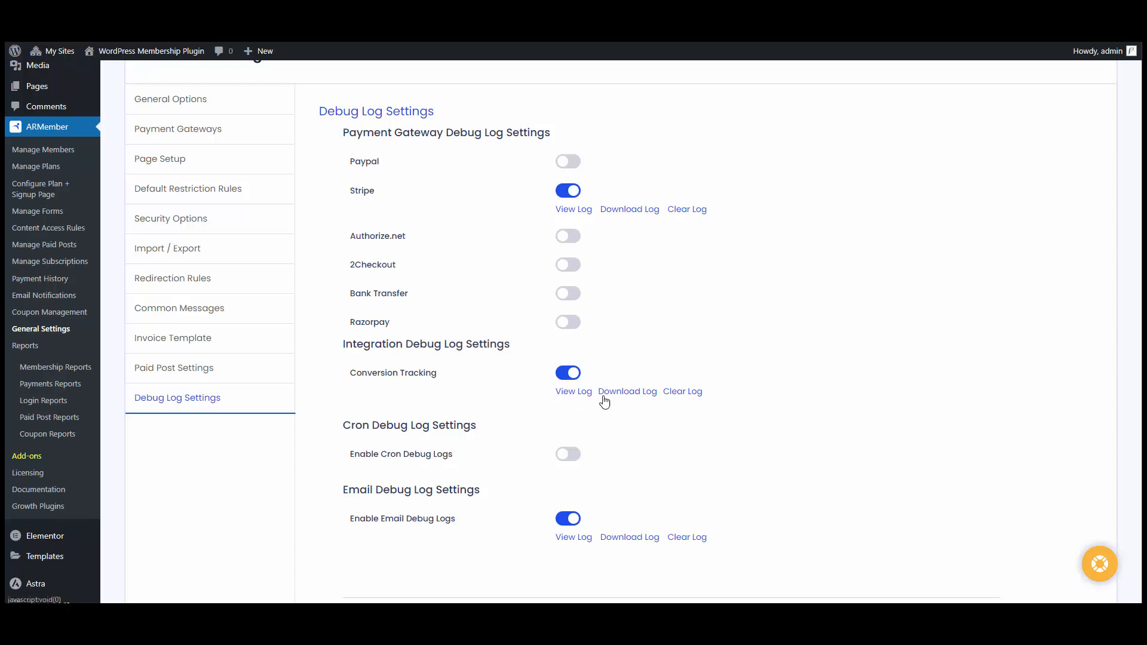
# Try the Conversion Tracking log's Download Log and Clear Log options, cancelling both.
pyautogui.click(627, 392)
pyautogui.click(709, 417)
pyautogui.scroll(-1, 745, 515)
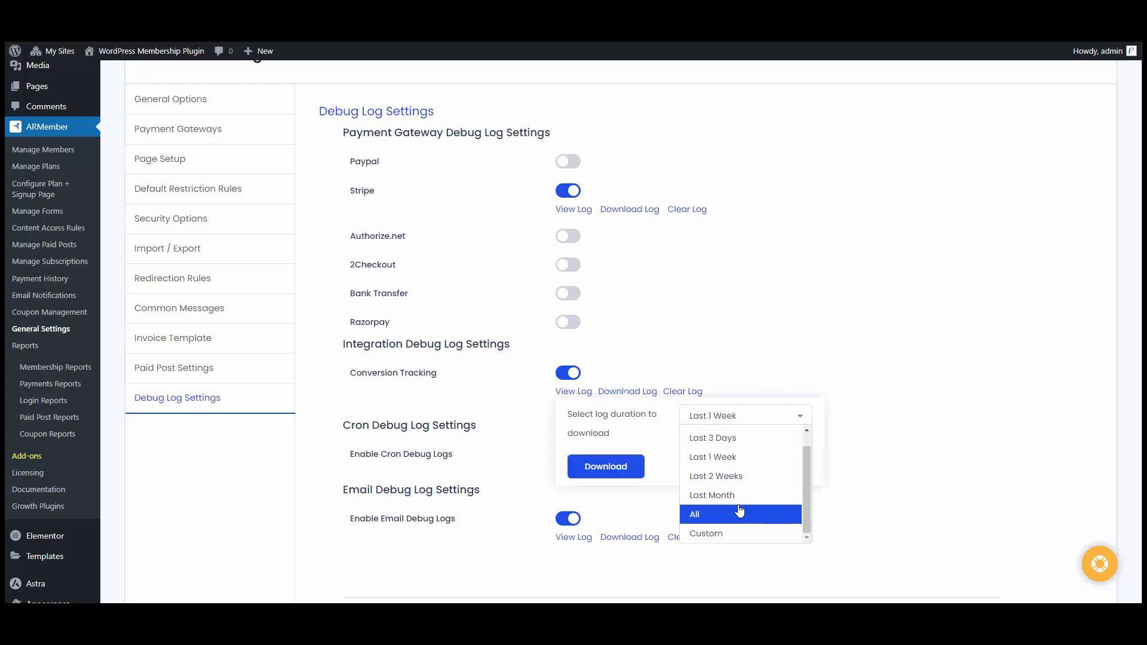
pyautogui.scroll(1, 735, 504)
pyautogui.click(690, 376)
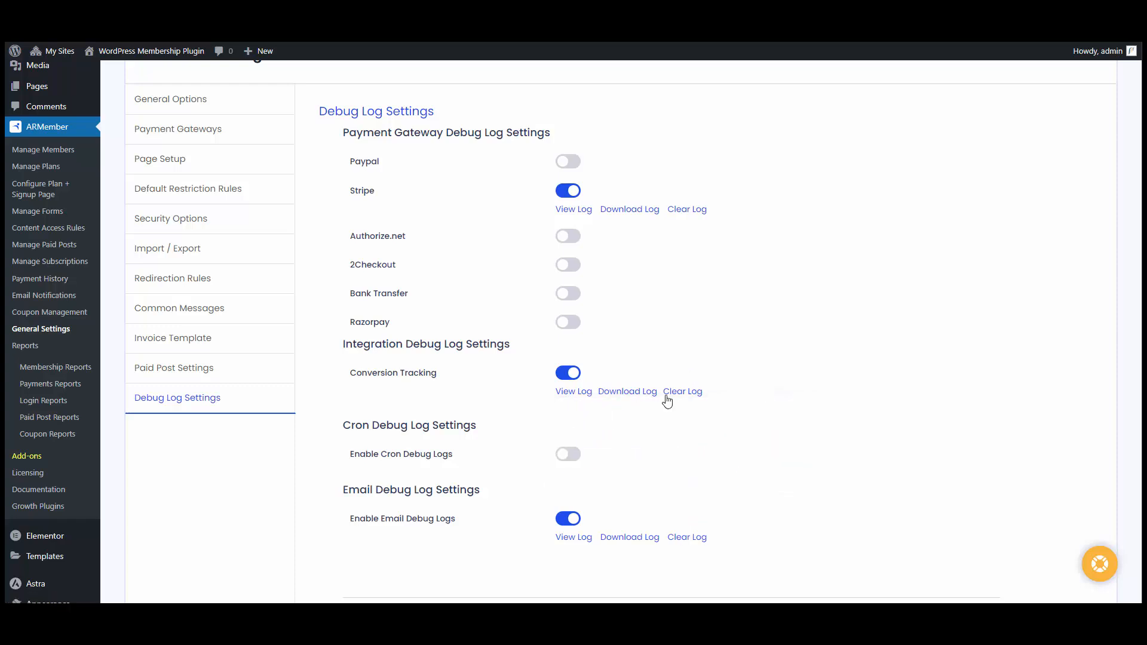
pyautogui.click(689, 398)
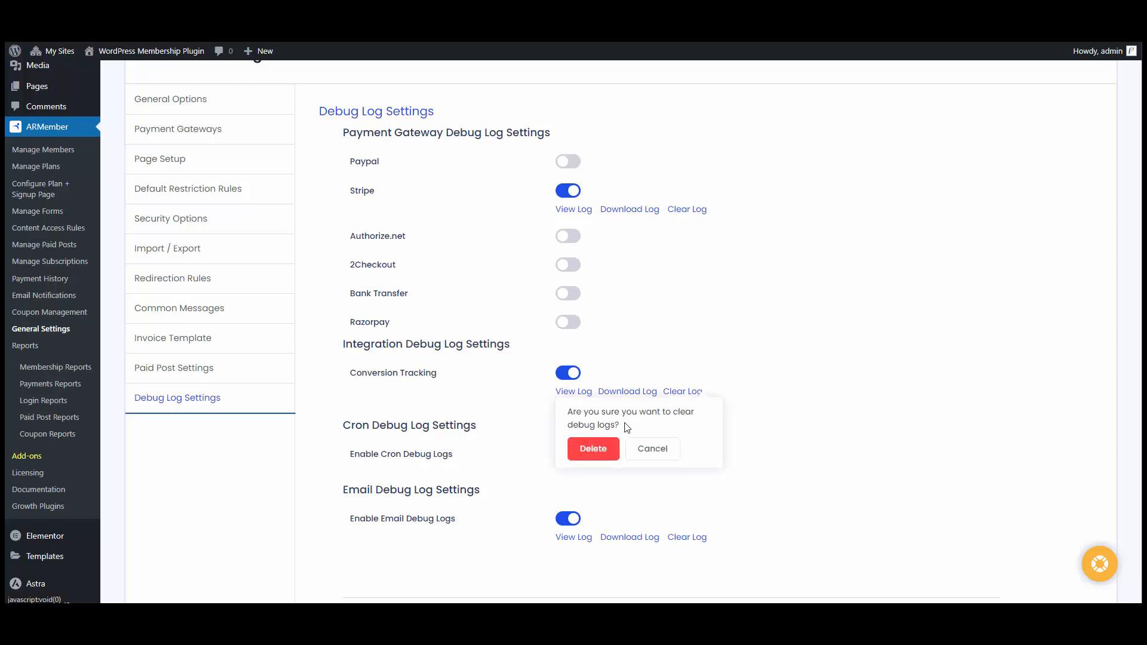
pyautogui.click(643, 449)
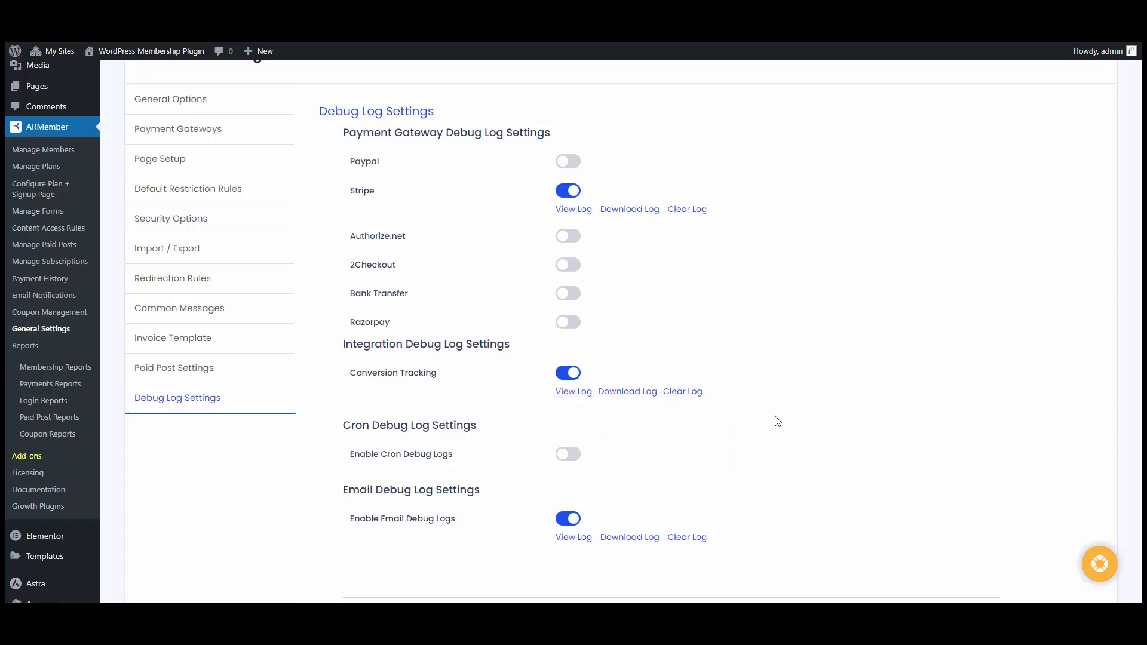